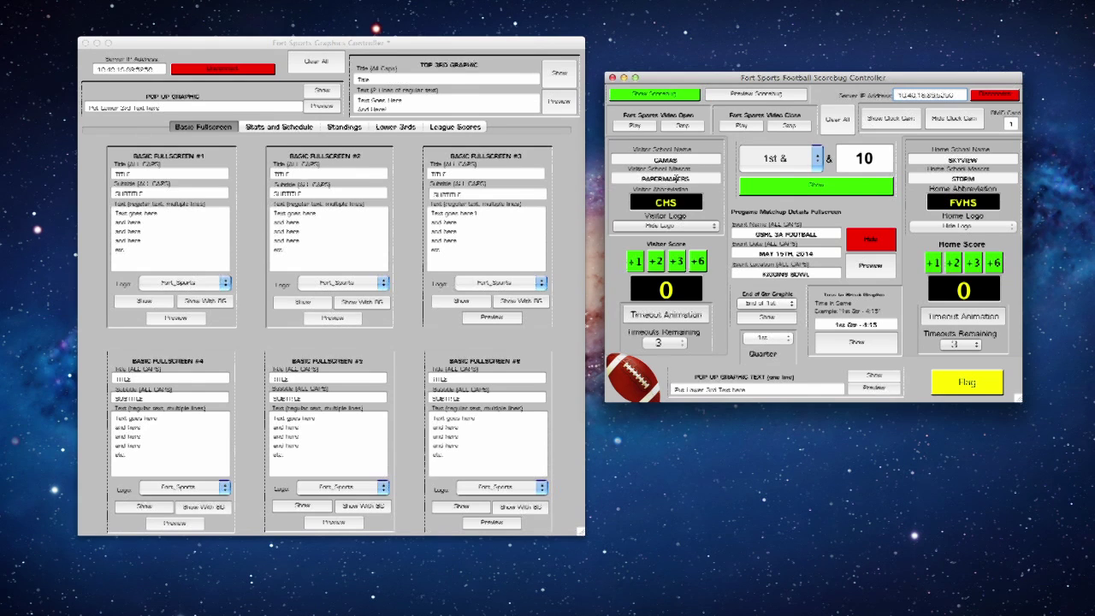
# Step: Use the Camas logo for the visitors and change the home abbreviation from FVHS to SHS
pyautogui.click(689, 229)
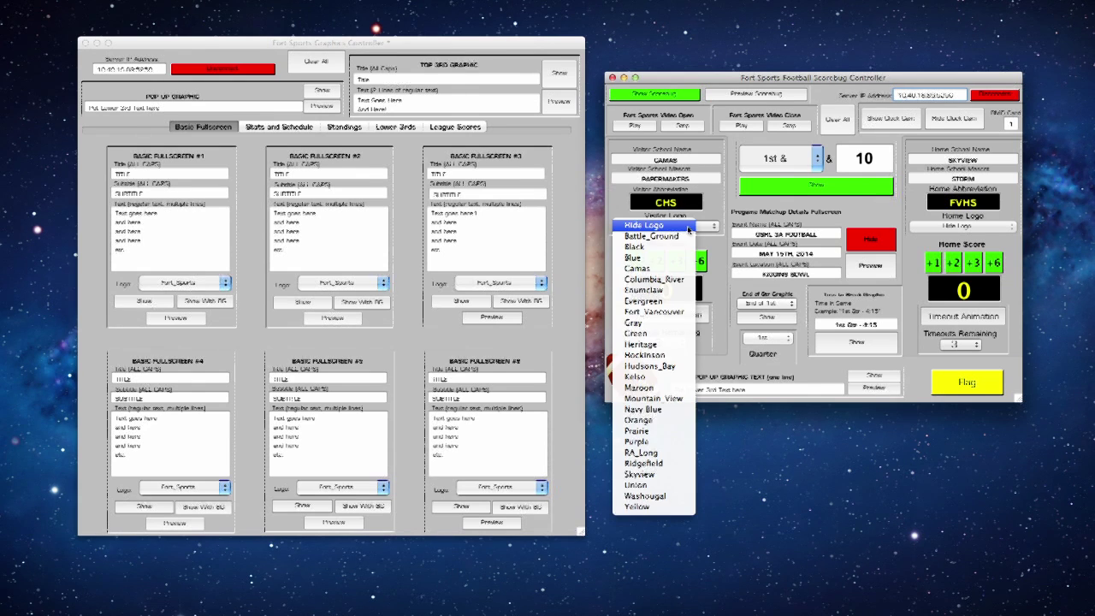
pyautogui.click(663, 268)
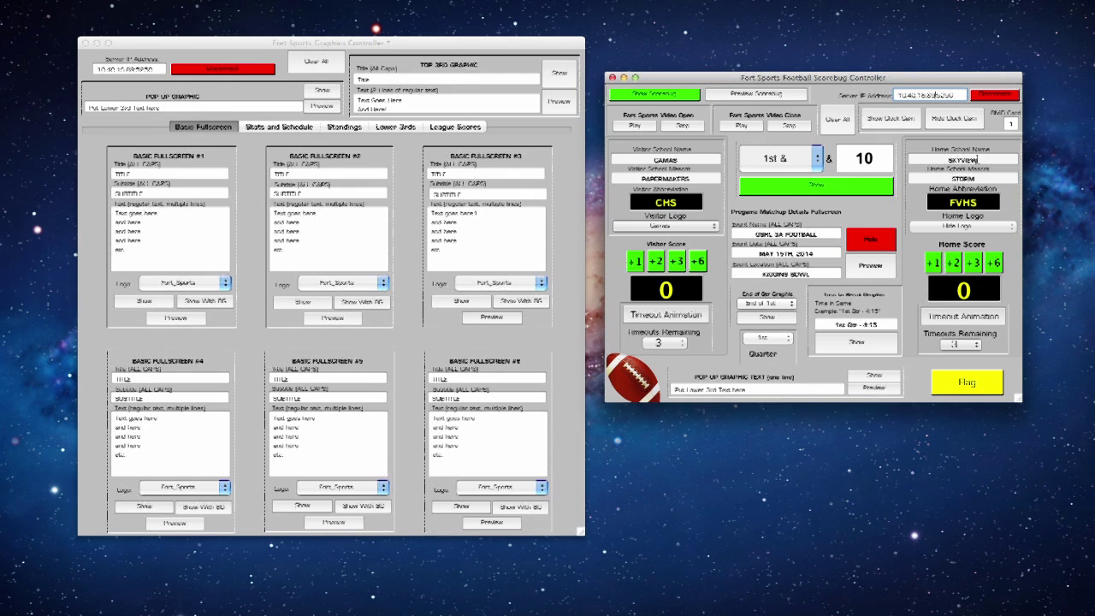
pyautogui.click(963, 198)
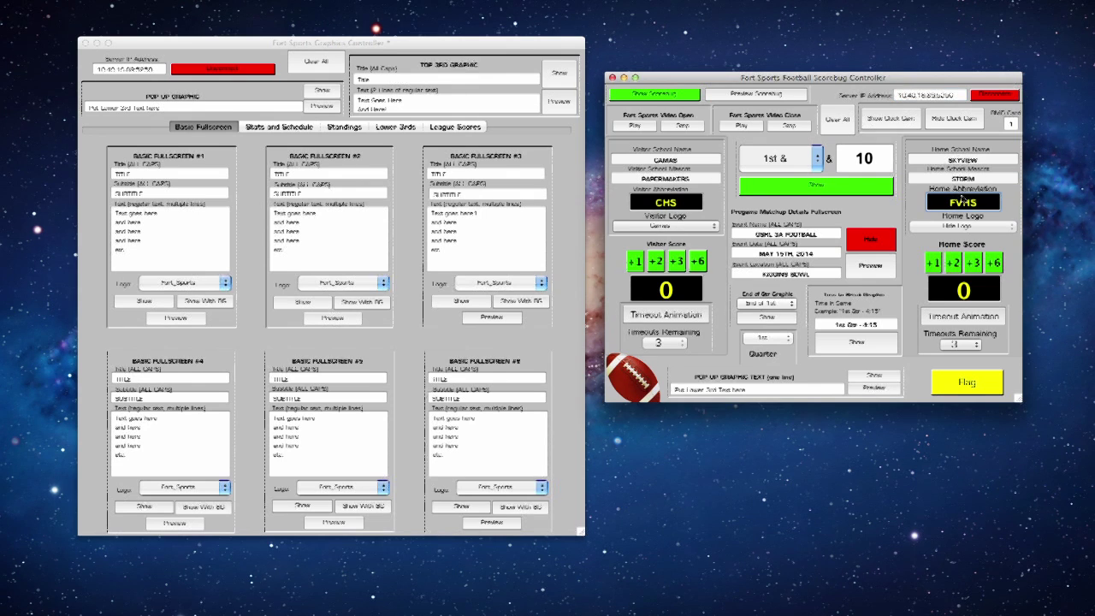
pyautogui.press('BackSpace')
pyautogui.press('BackSpace')
pyautogui.write('S')
# Step: Give the home team the Skyview logo and stop the opening video
pyautogui.click(970, 227)
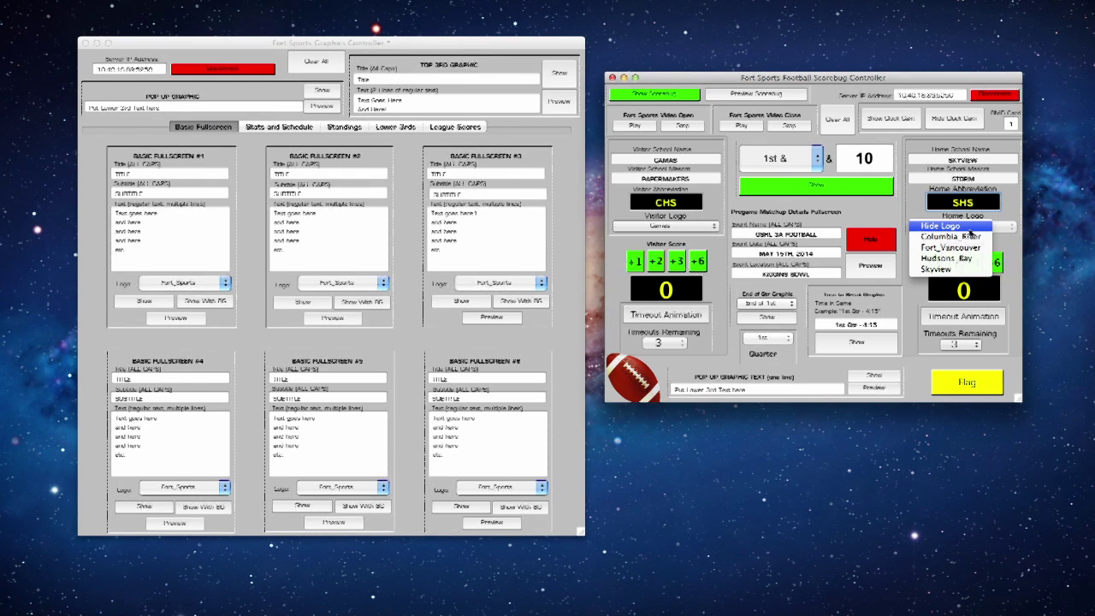
pyautogui.click(951, 269)
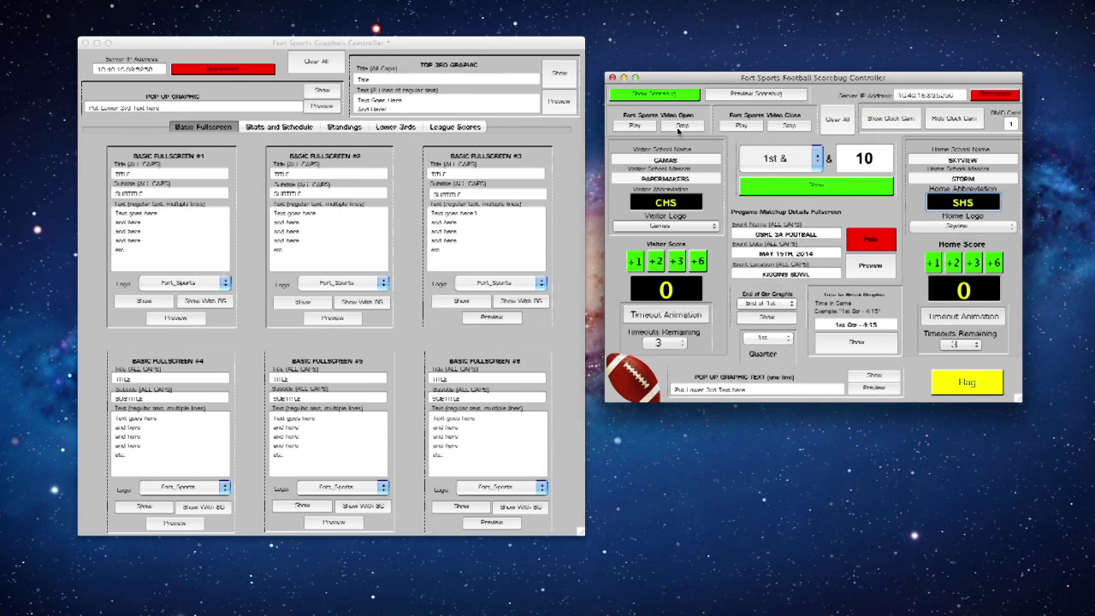
pyautogui.click(682, 127)
# Step: Air the Camas vs Skyview Pregame Matchup fullscreen, then take it off air
pyautogui.click(858, 239)
pyautogui.click(859, 239)
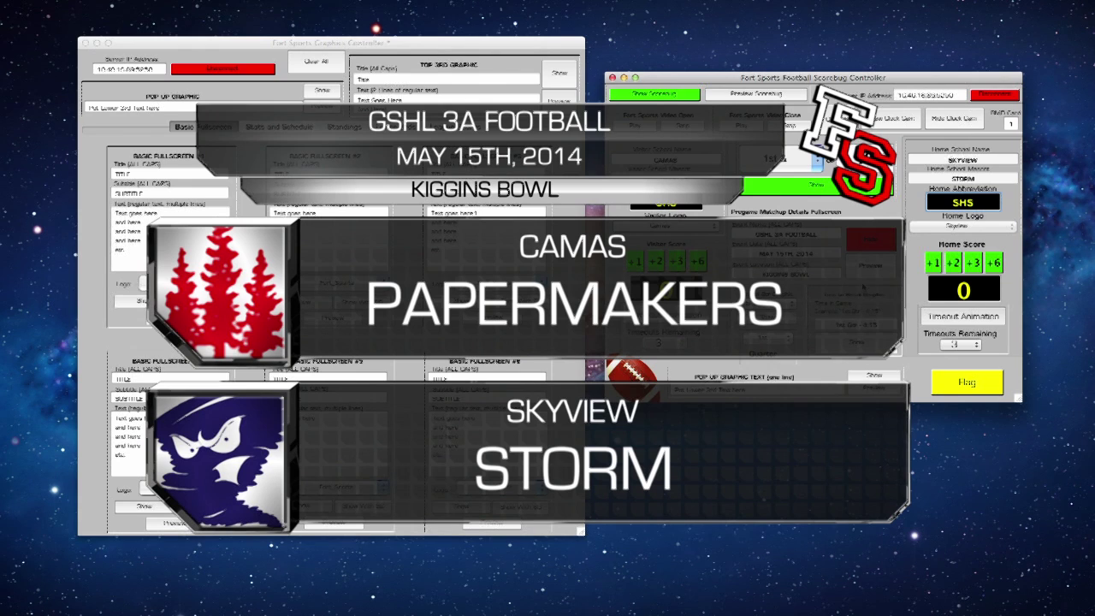
pyautogui.click(870, 240)
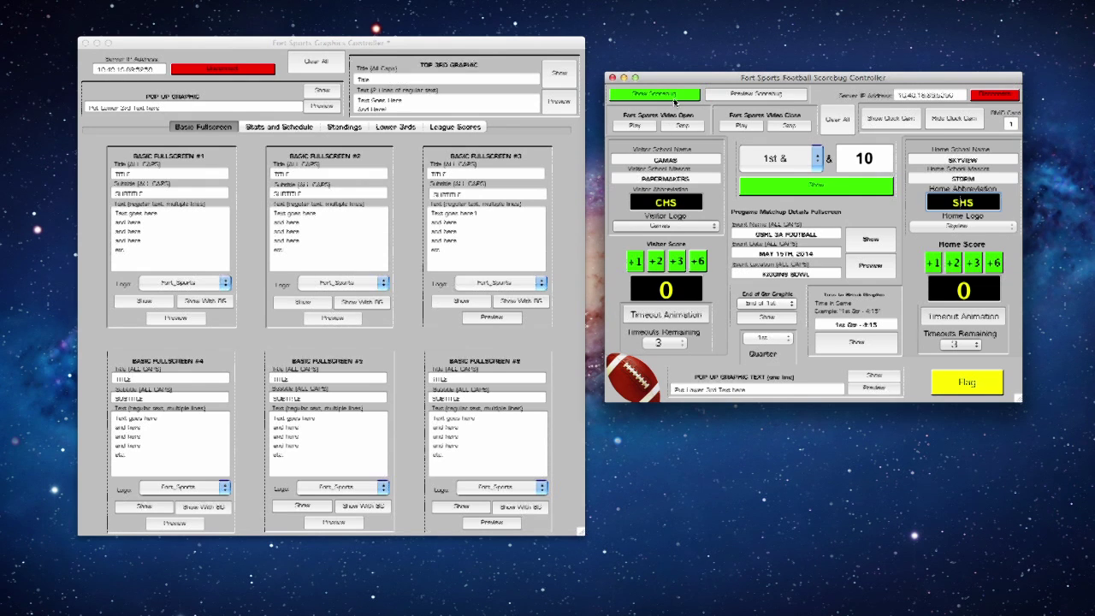
# Step: Put the scorebug on air and briefly show a 1st & 10 tab above it
pyautogui.click(675, 101)
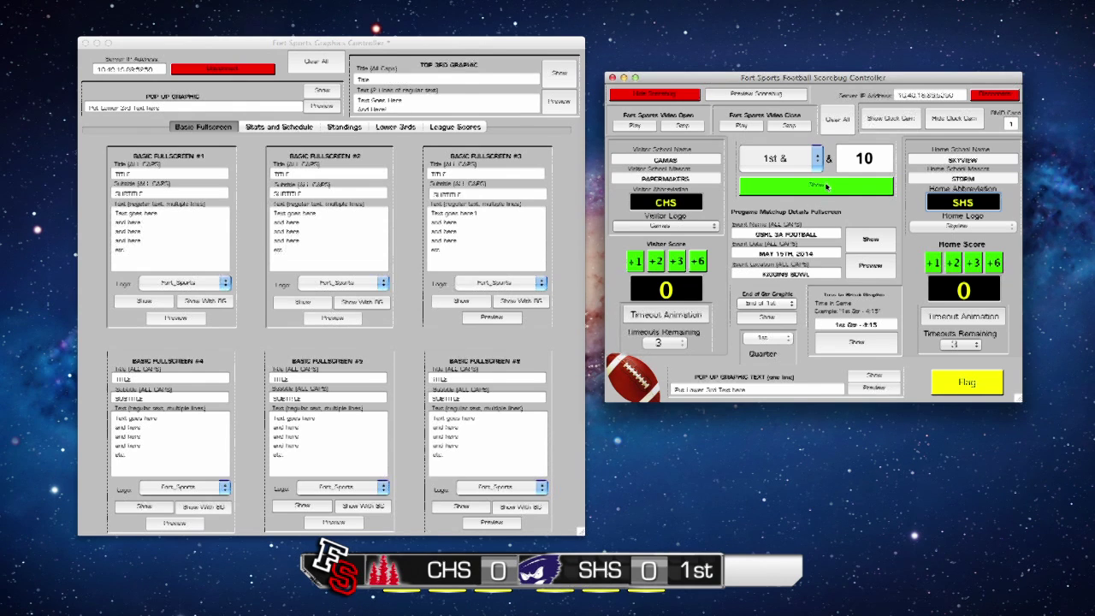
pyautogui.click(827, 186)
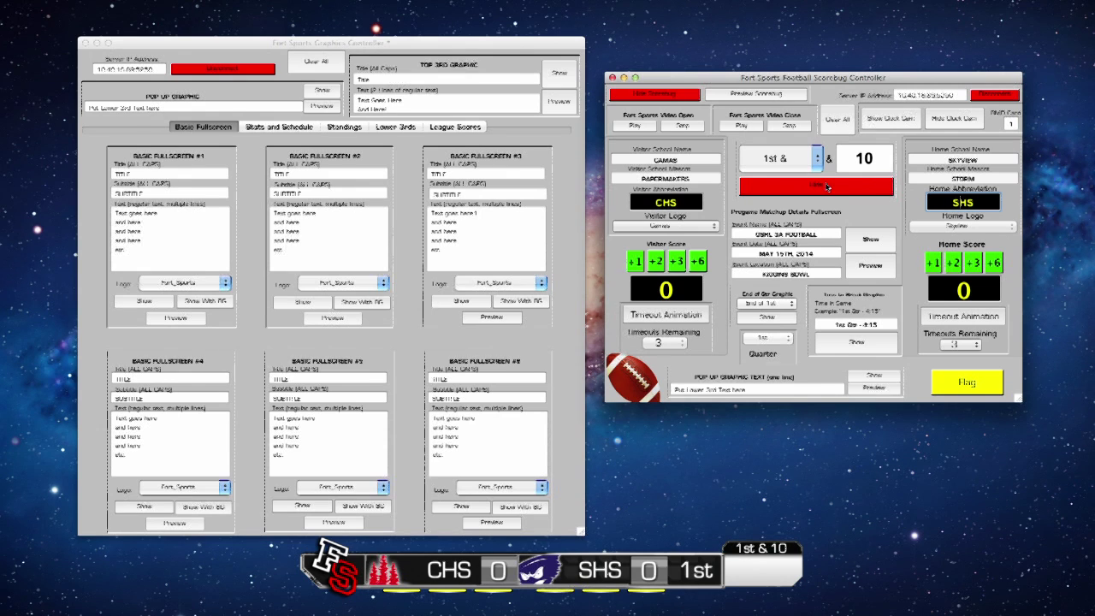
pyautogui.click(826, 187)
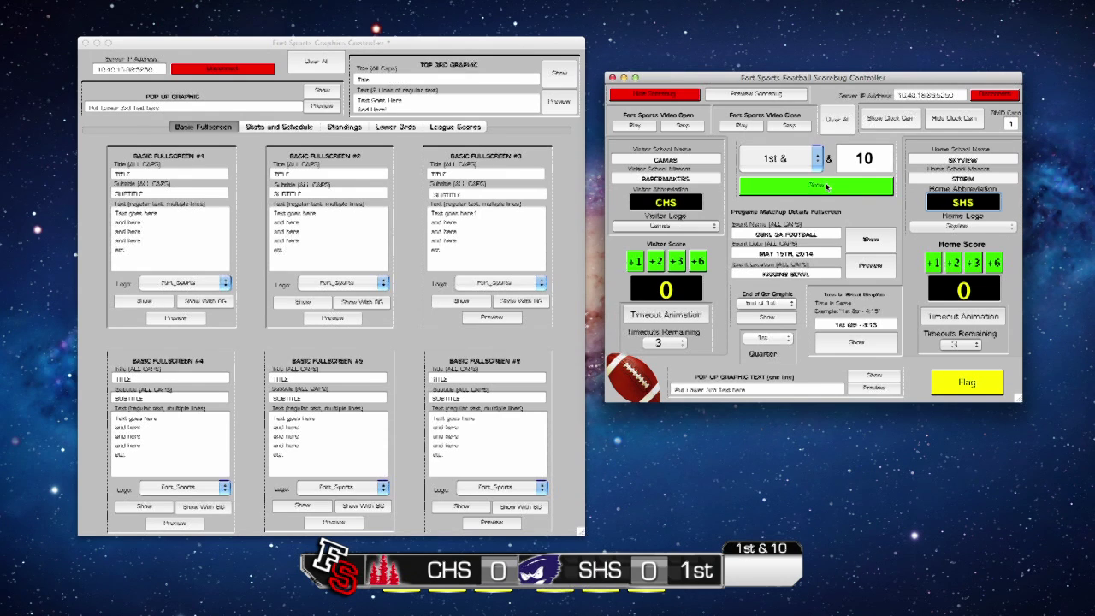
# Step: Change the down and distance to 2nd & 8 and show it on the scorebug
pyautogui.click(800, 167)
pyautogui.click(775, 162)
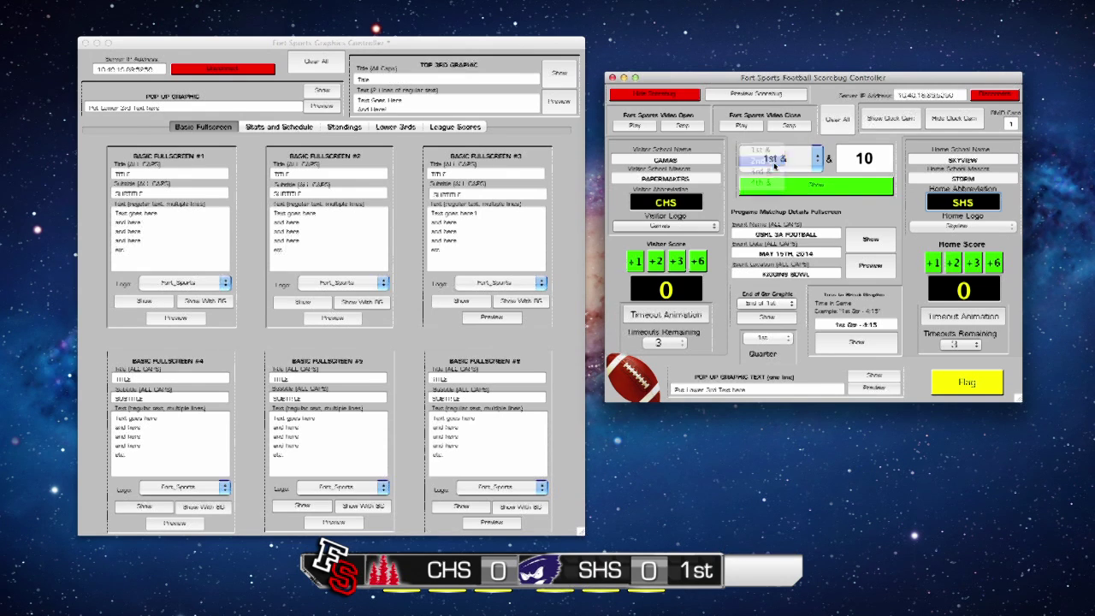
pyautogui.click(854, 161)
pyautogui.write('8')
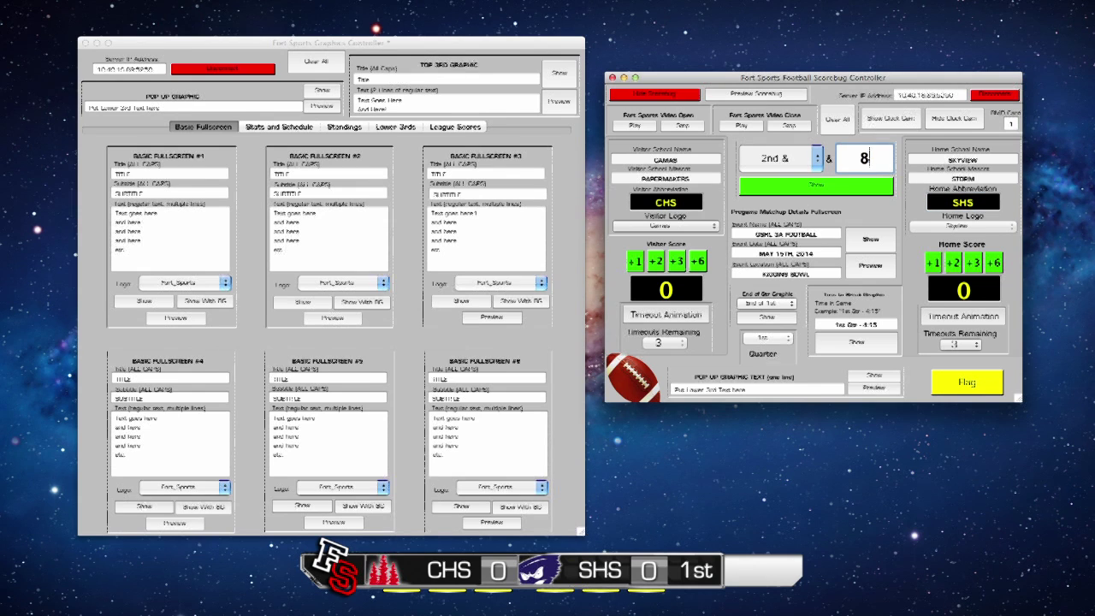
pyautogui.click(864, 188)
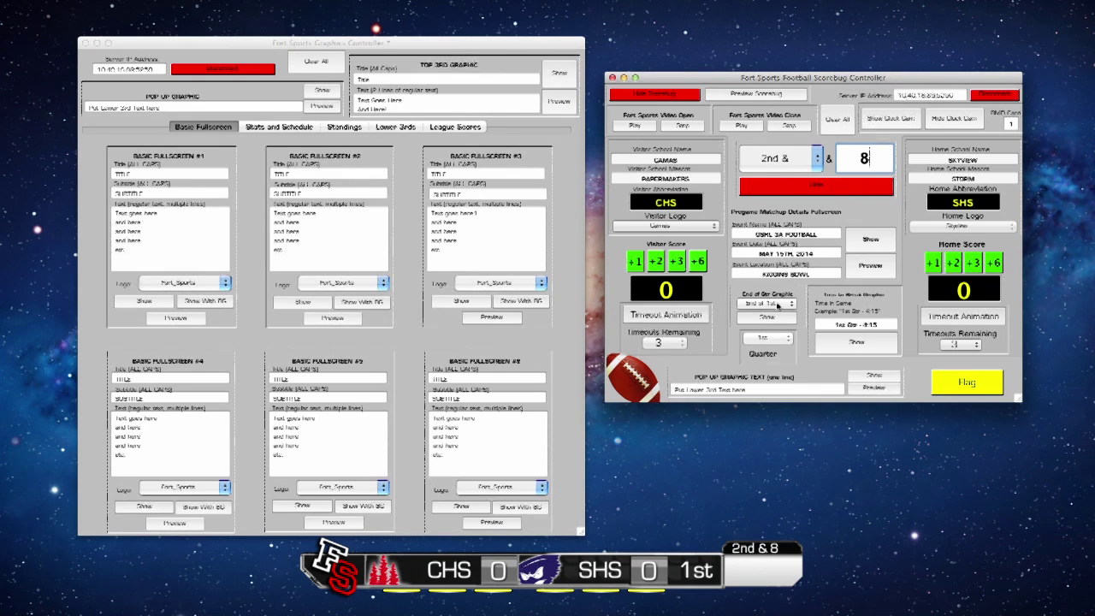
# Step: Flash the FLAG alert, then add a touchdown and extra point for Camas, making it 7–0
pyautogui.click(955, 381)
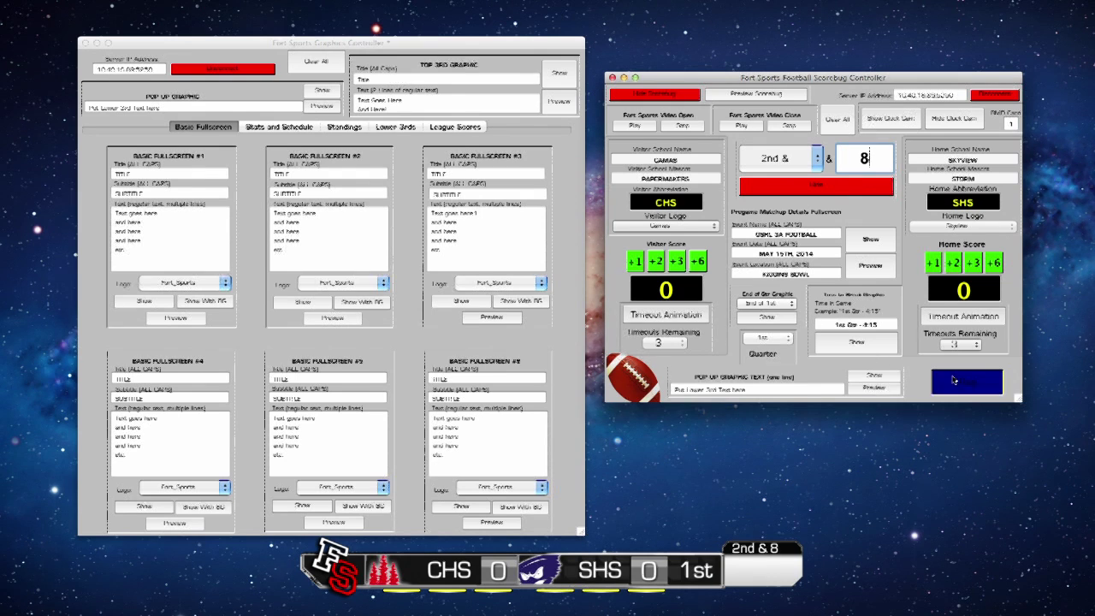
pyautogui.click(955, 381)
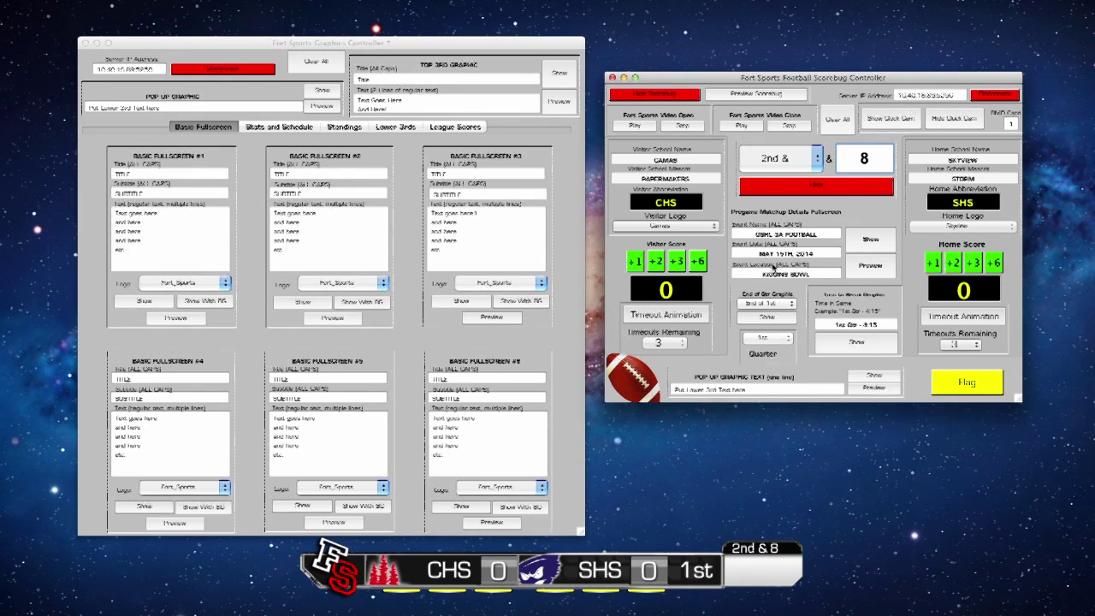
pyautogui.click(699, 262)
pyautogui.click(634, 262)
# Step: Show a Skyview TIMEOUT graphic, set their timeouts remaining to 2, then end it
pyautogui.click(934, 316)
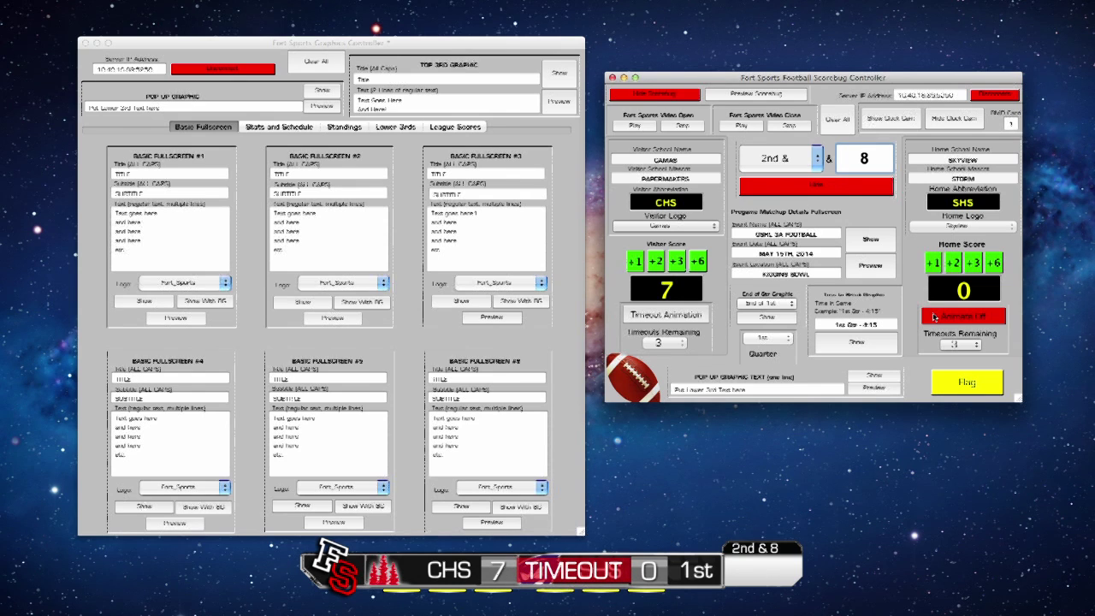
pyautogui.click(956, 346)
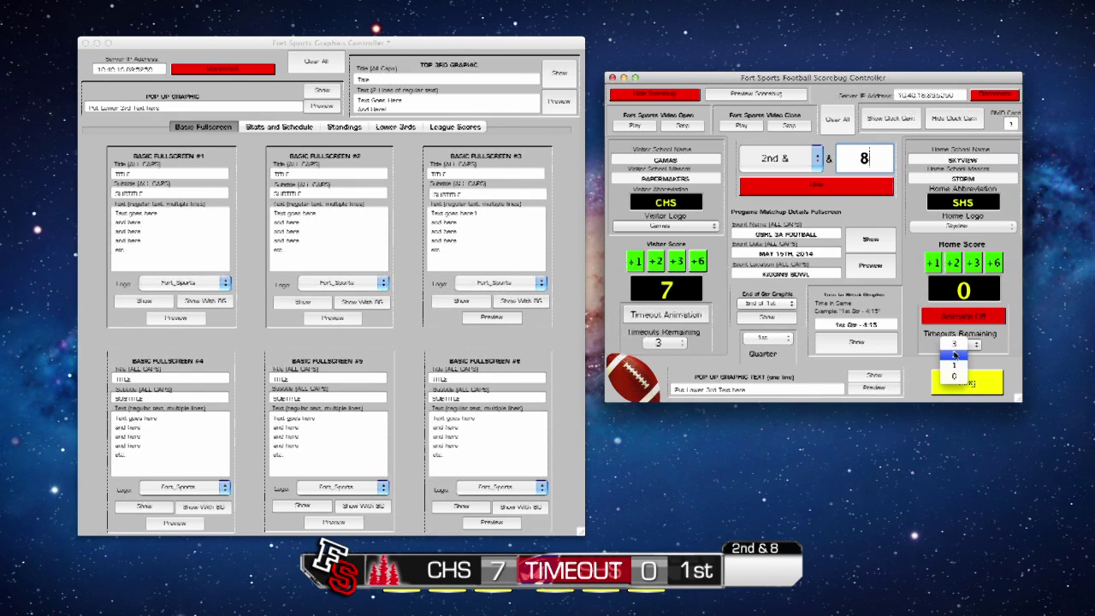
pyautogui.click(955, 355)
pyautogui.click(954, 317)
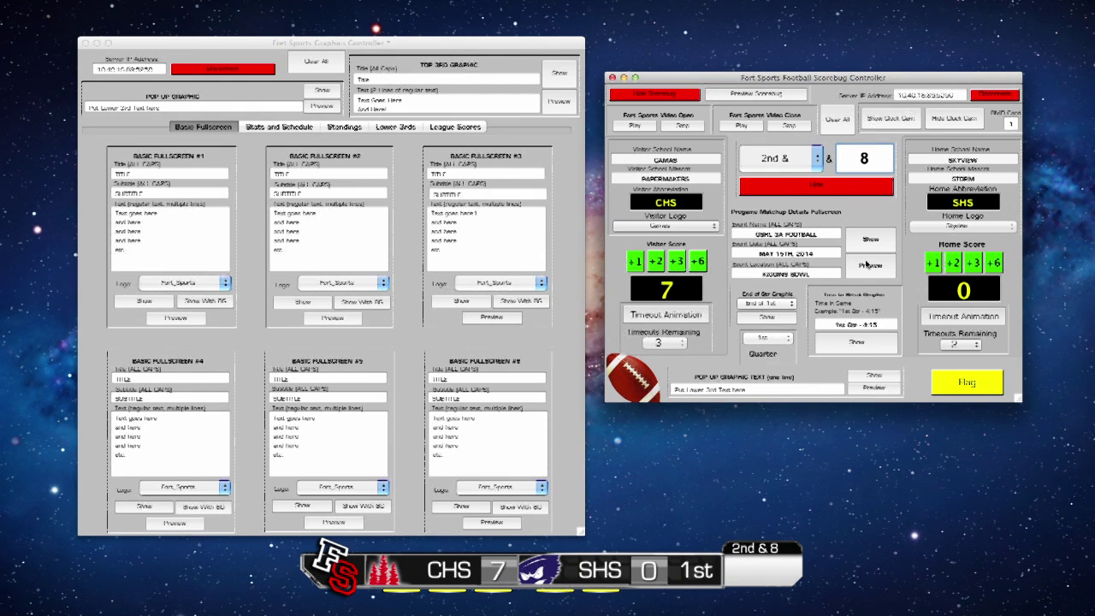
# Step: Hide the down and distance, then briefly air the 'Put Lower 3rd Text here' pop-up
pyautogui.click(836, 187)
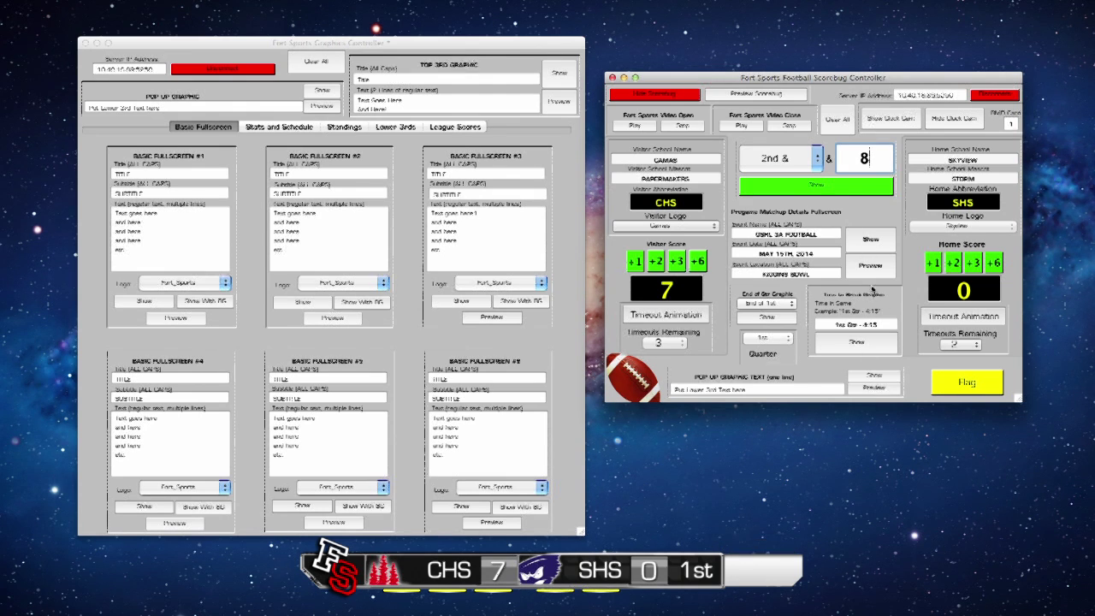
pyautogui.click(887, 376)
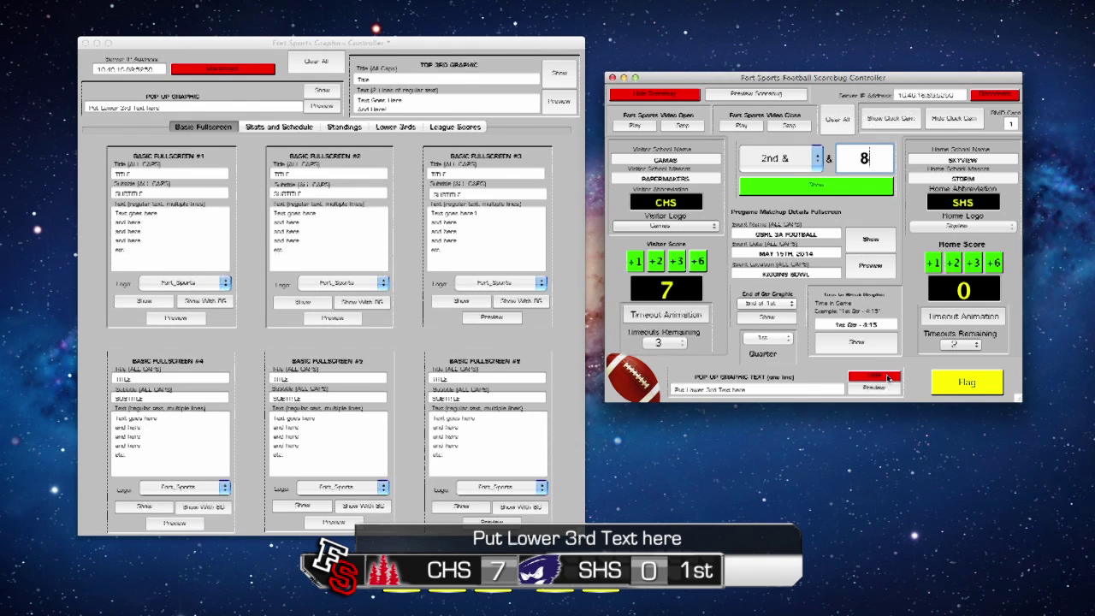
pyautogui.click(886, 378)
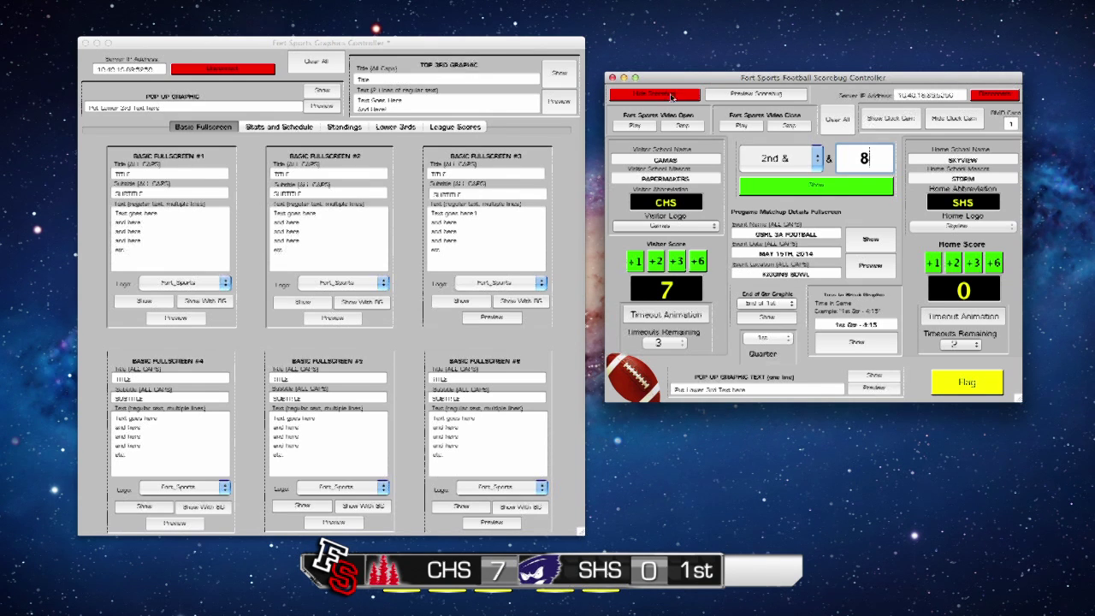
# Step: Hide the scorebug, flash the 1st Qtr - 4:15 score graphic, then air and clear End of 1st
pyautogui.click(673, 96)
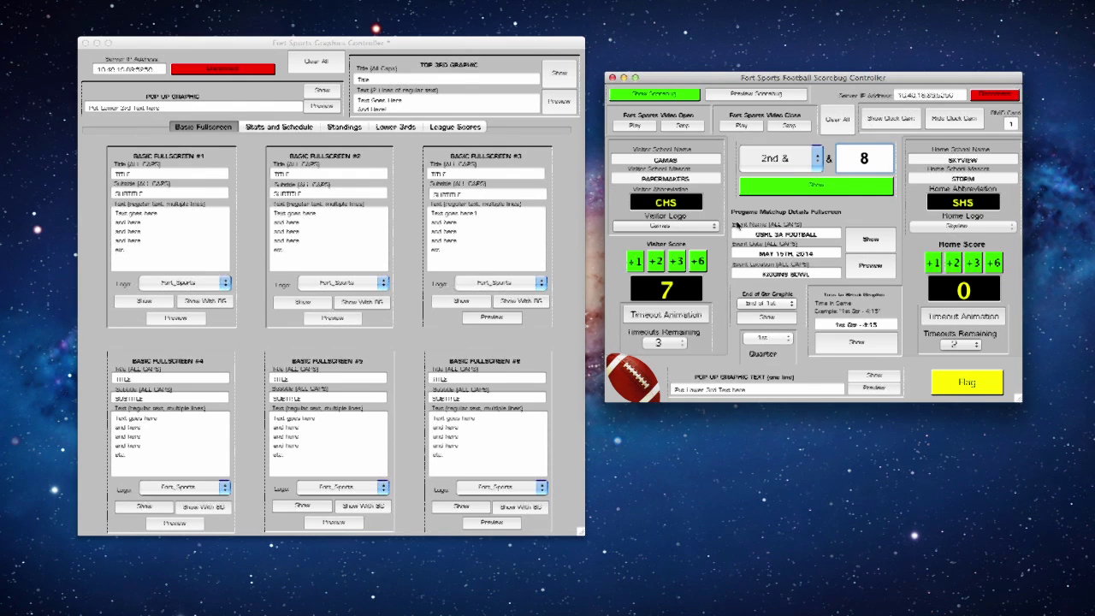
pyautogui.click(851, 343)
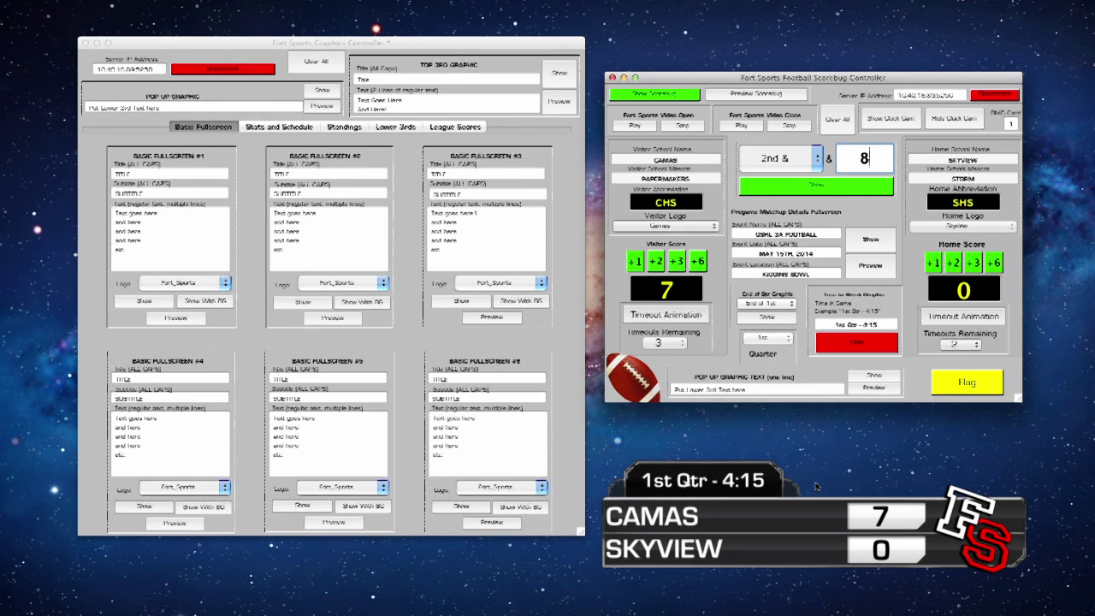
pyautogui.click(858, 344)
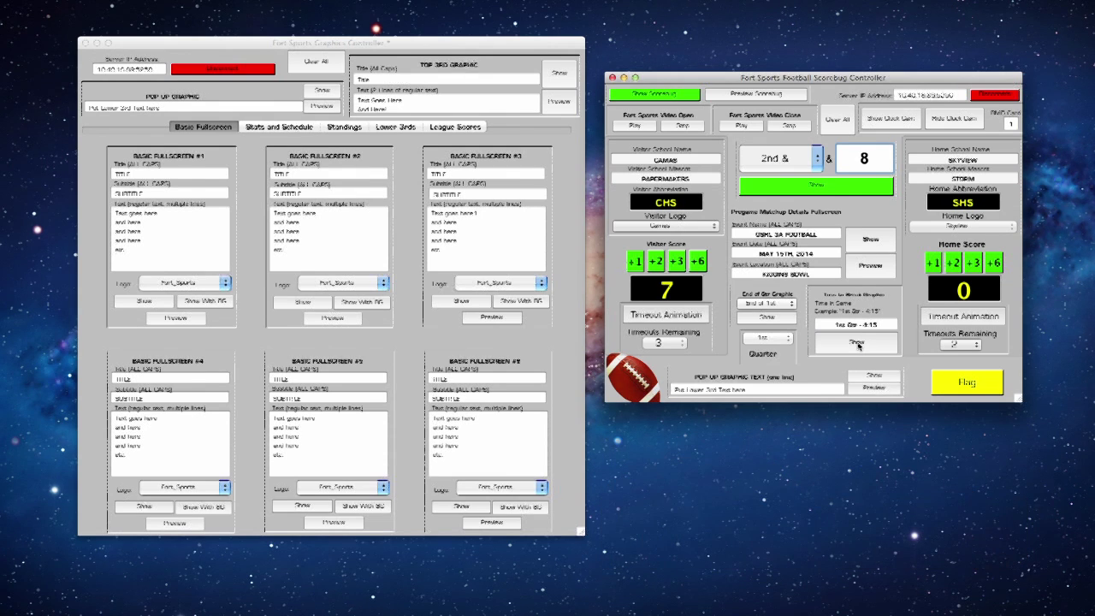
pyautogui.click(768, 319)
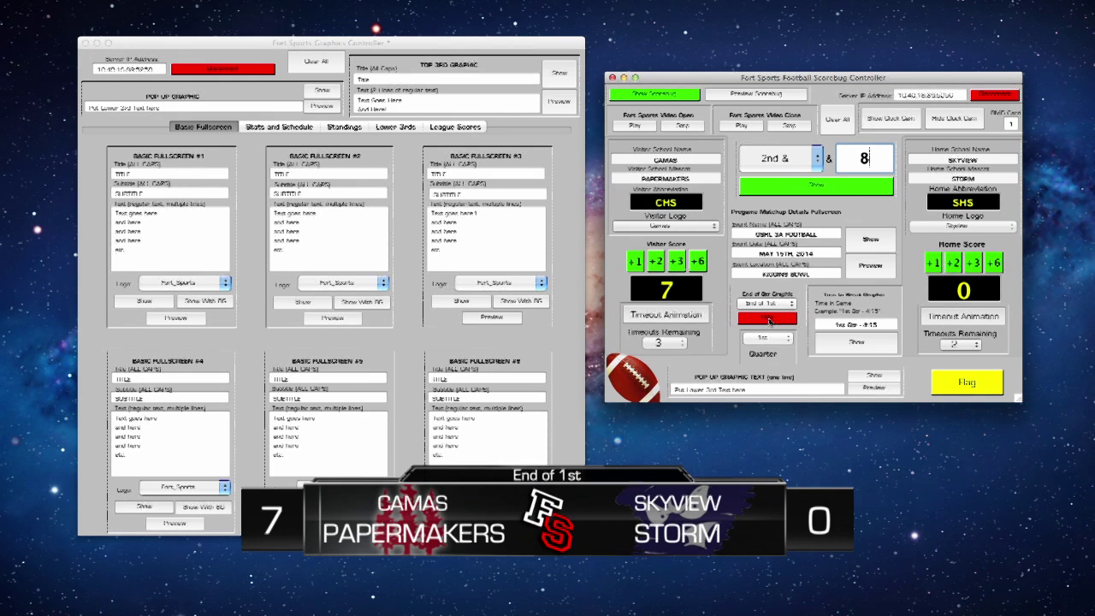
pyautogui.click(768, 320)
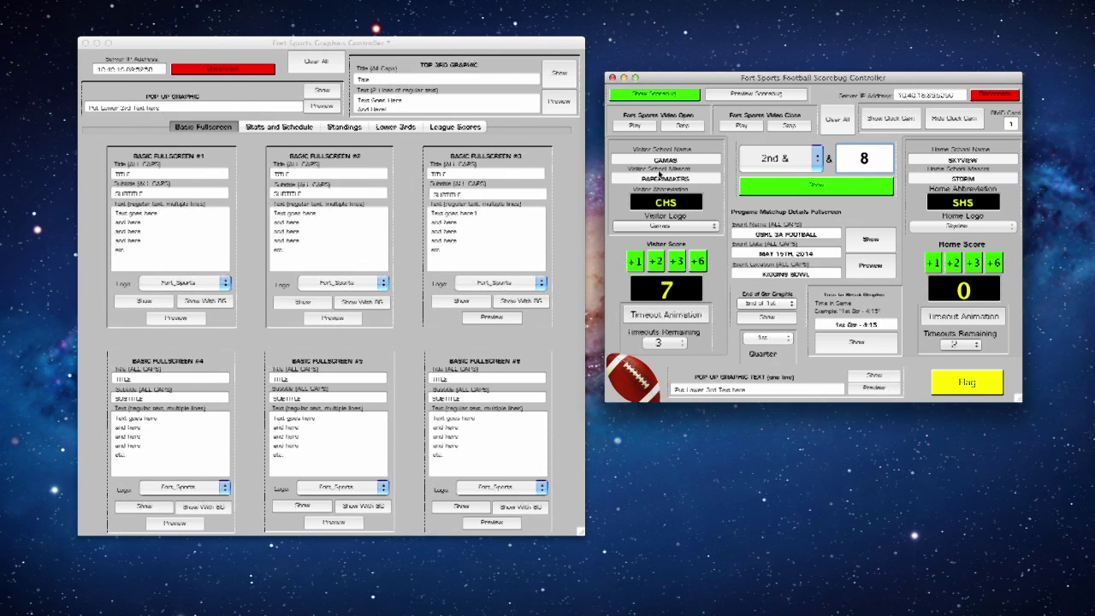
# Step: Air the CHS 7–SHS 0 scorebug, set its quarter to 2nd, then hide it
pyautogui.click(643, 96)
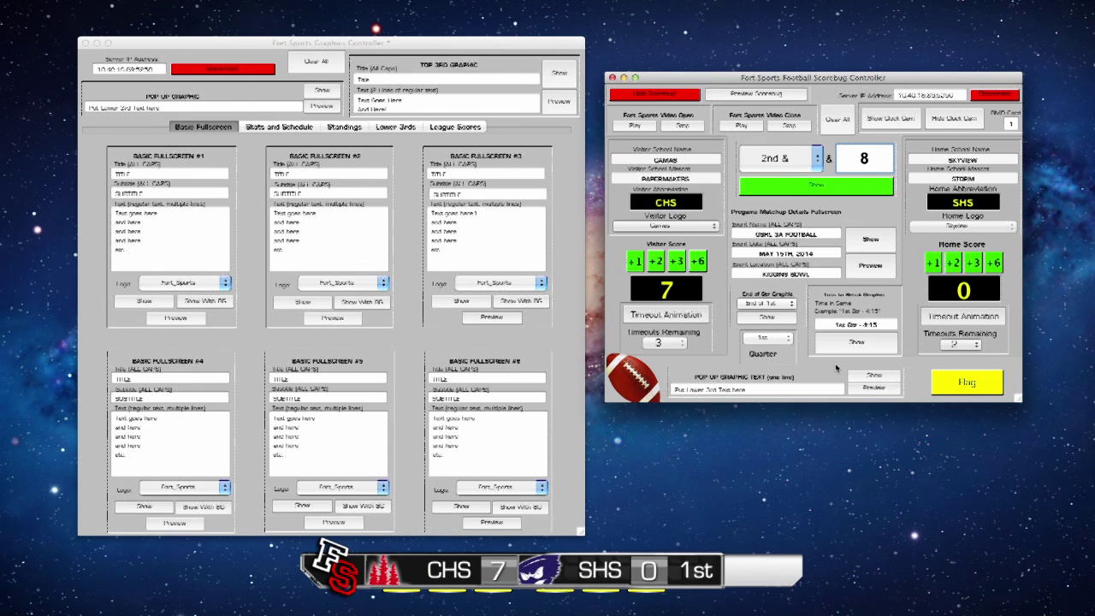
pyautogui.click(772, 345)
pyautogui.click(772, 352)
pyautogui.click(657, 96)
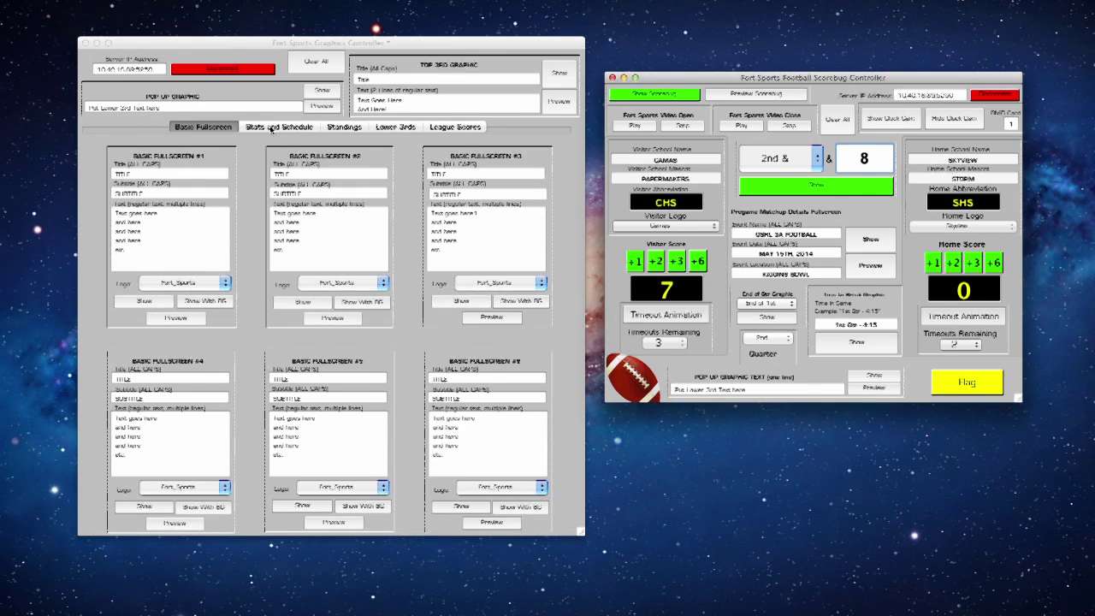
# Step: Browse the Stats, Standings, Lower 3rds and League Scores pages, enlarge the window, then return to Basic Fullscreen
pyautogui.click(271, 128)
pyautogui.click(272, 128)
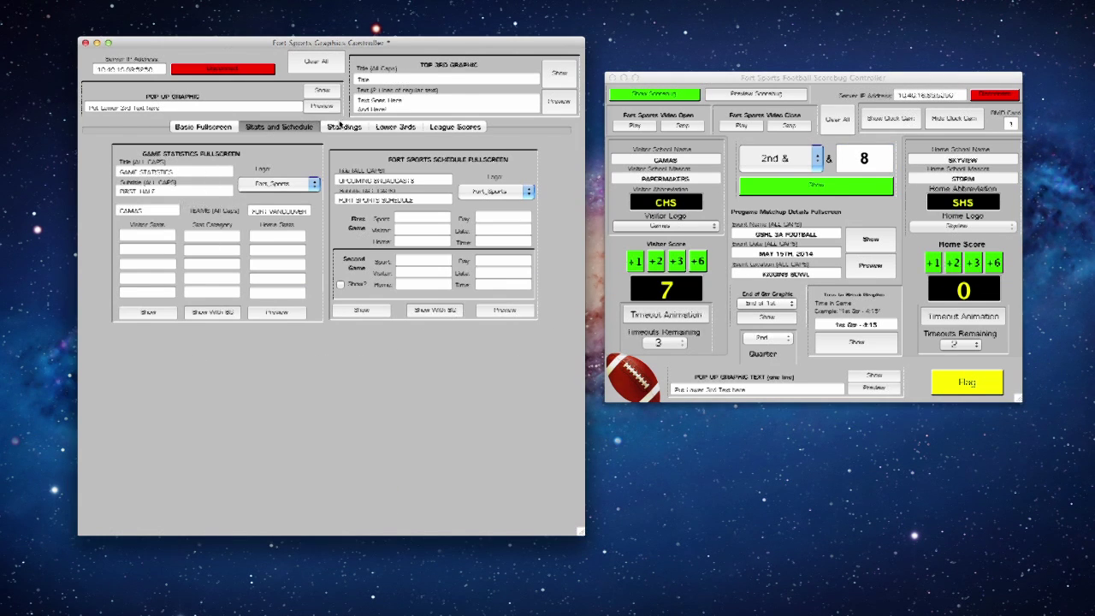
pyautogui.click(342, 126)
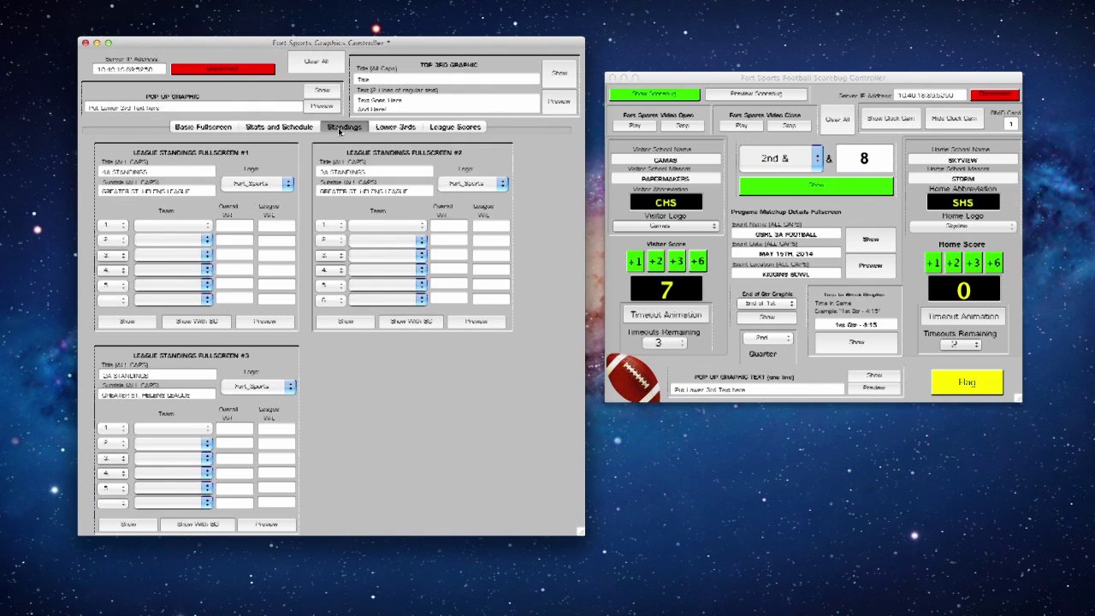
pyautogui.click(391, 126)
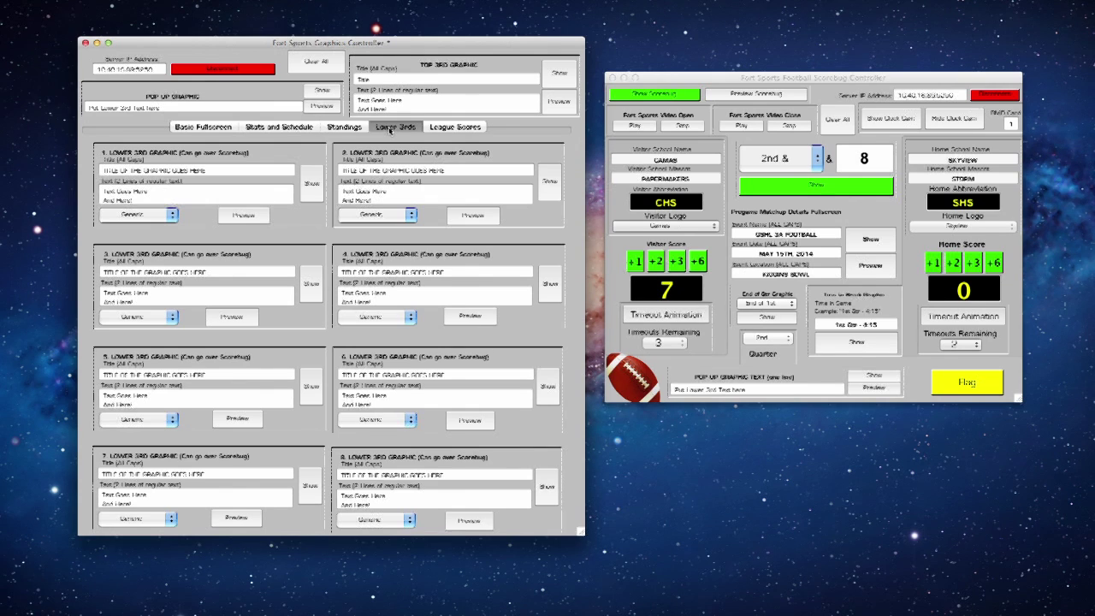
pyautogui.click(442, 129)
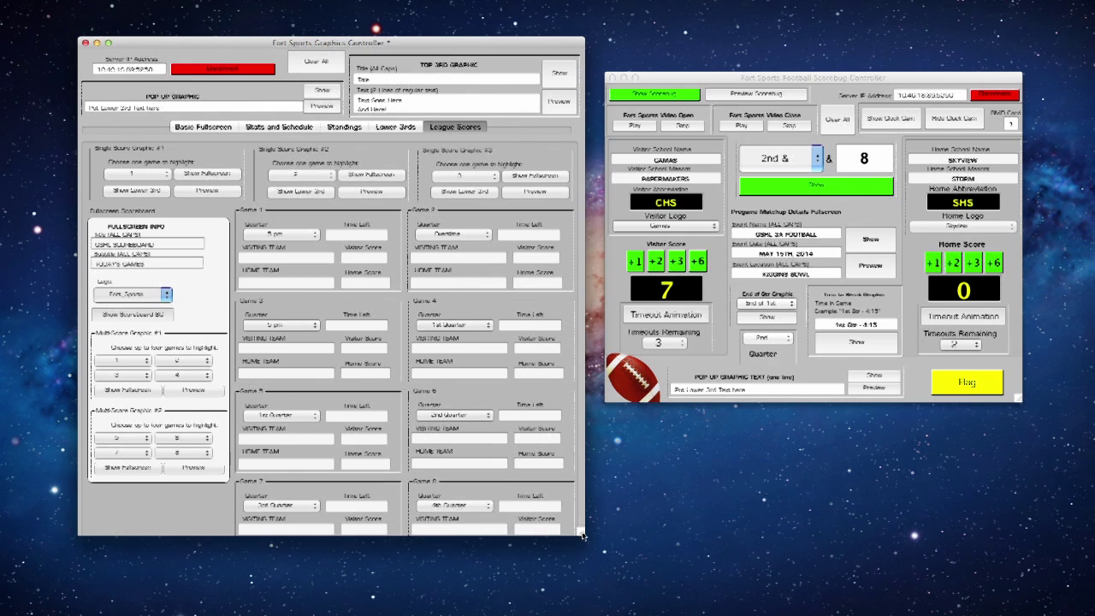
pyautogui.moveTo(583, 533); pyautogui.dragTo(588, 563)
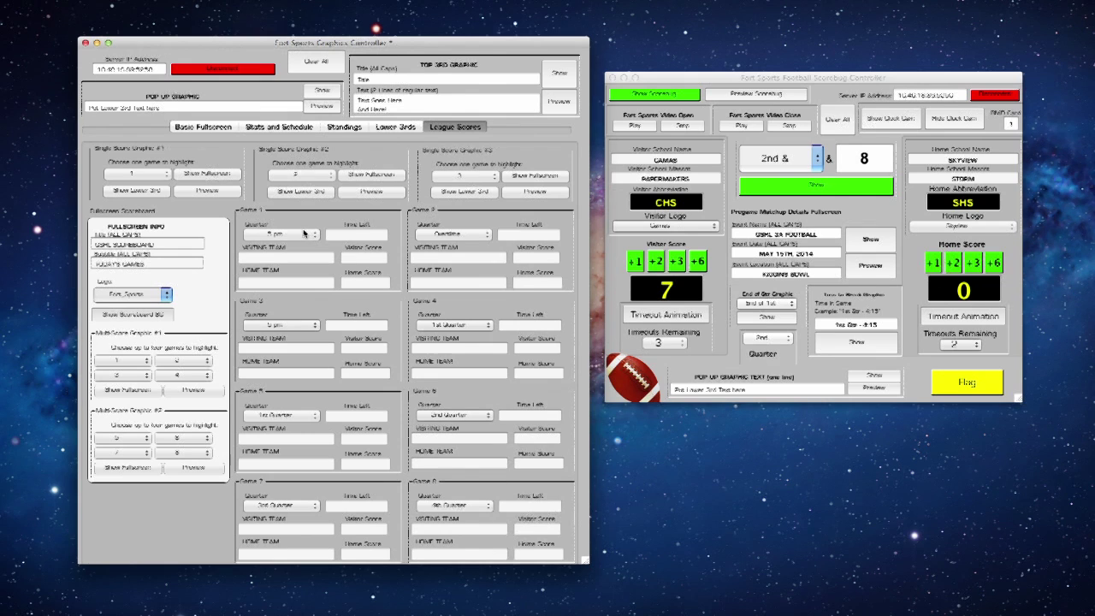
pyautogui.click(200, 130)
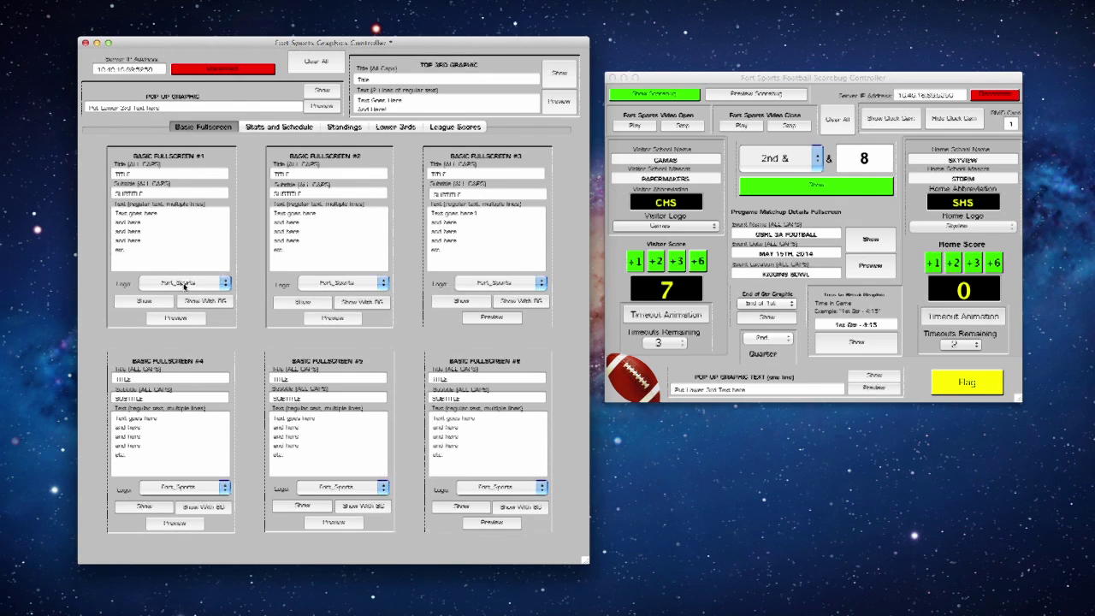
# Step: Set Basic Fullscreen #1's logo to Camas and put it on air
pyautogui.click(185, 285)
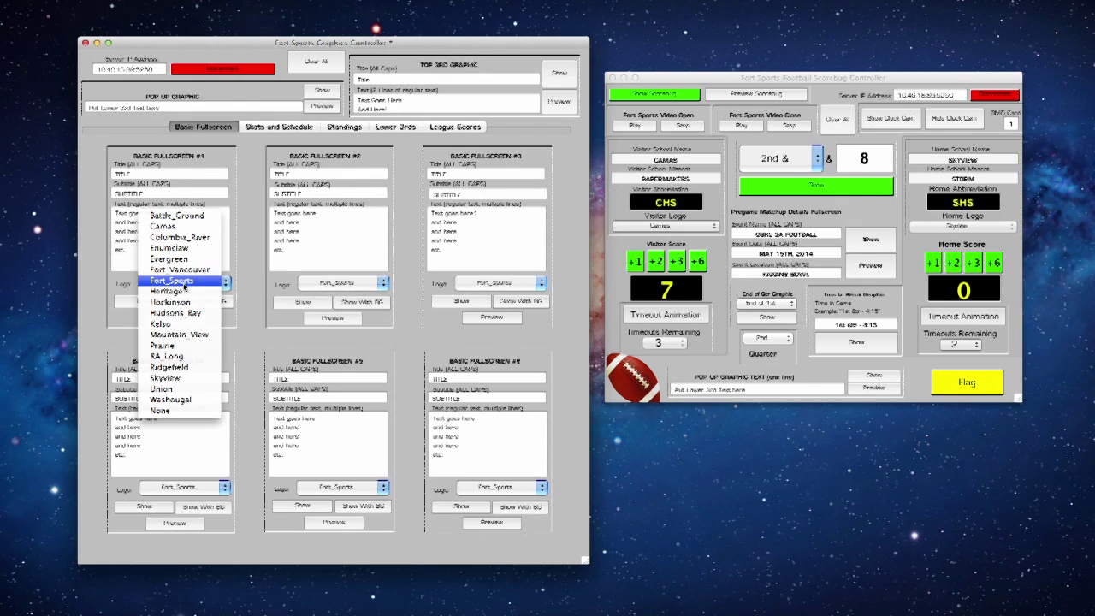
pyautogui.click(184, 228)
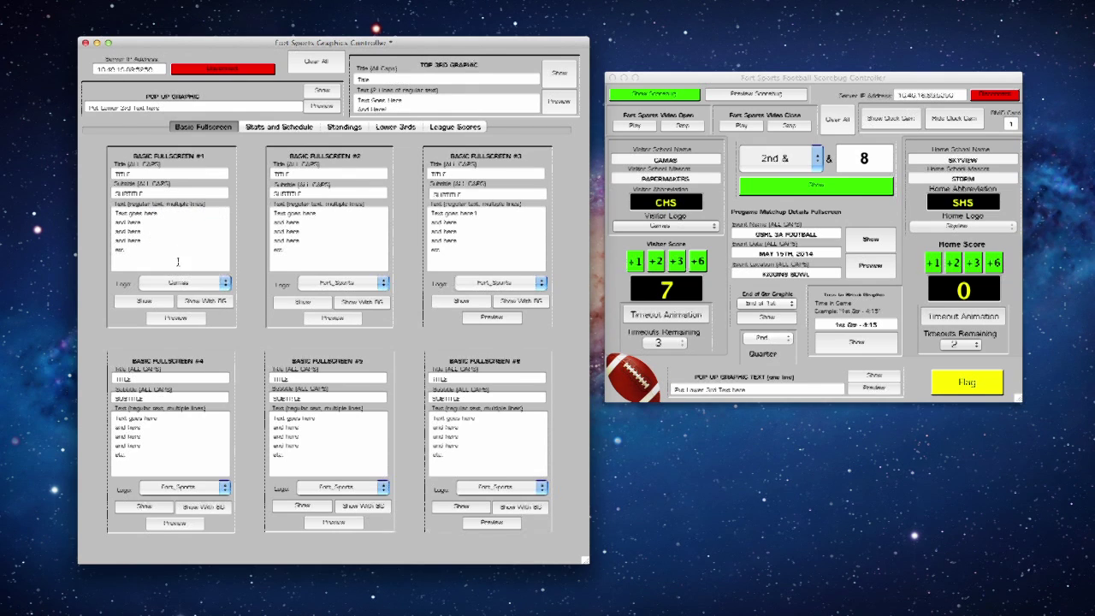
pyautogui.click(149, 303)
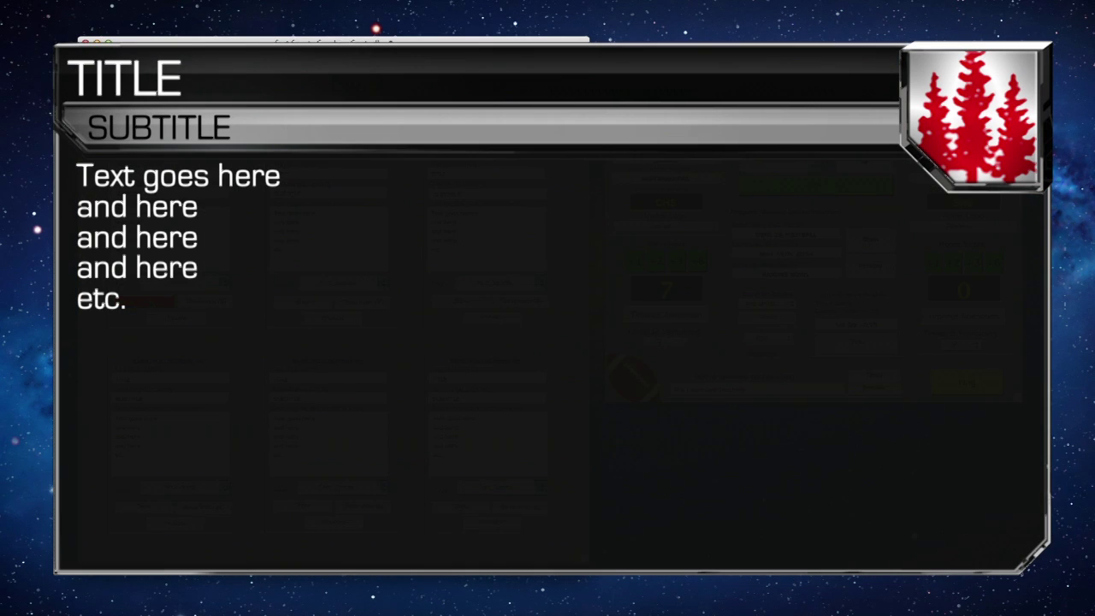
# Step: Hide Basic Fullscreen #1, clear its background version, then open the Stats and Schedule page
pyautogui.click(150, 303)
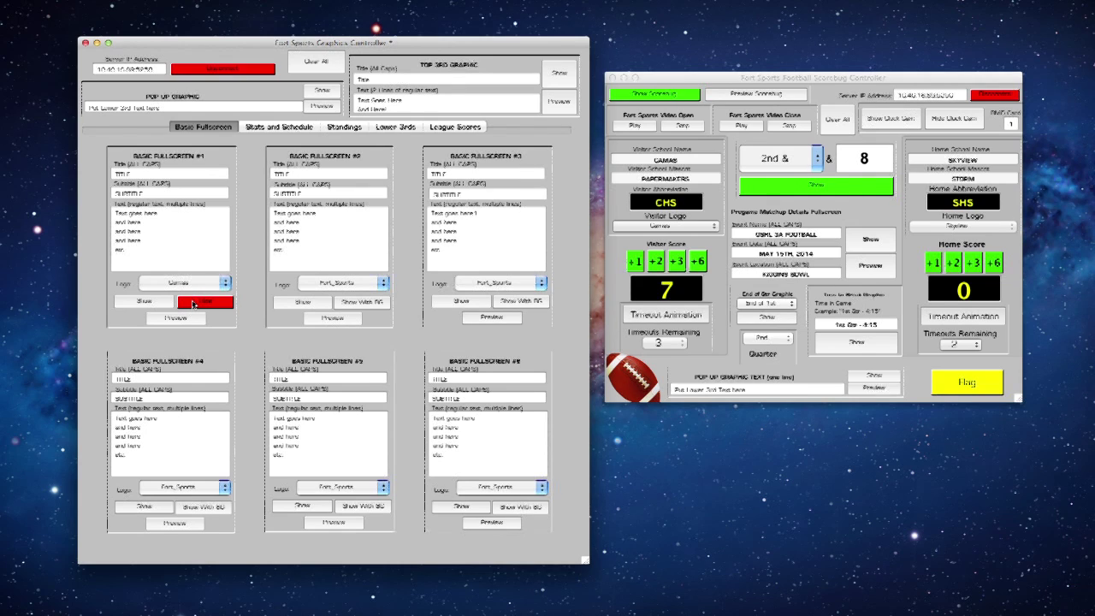
pyautogui.click(194, 304)
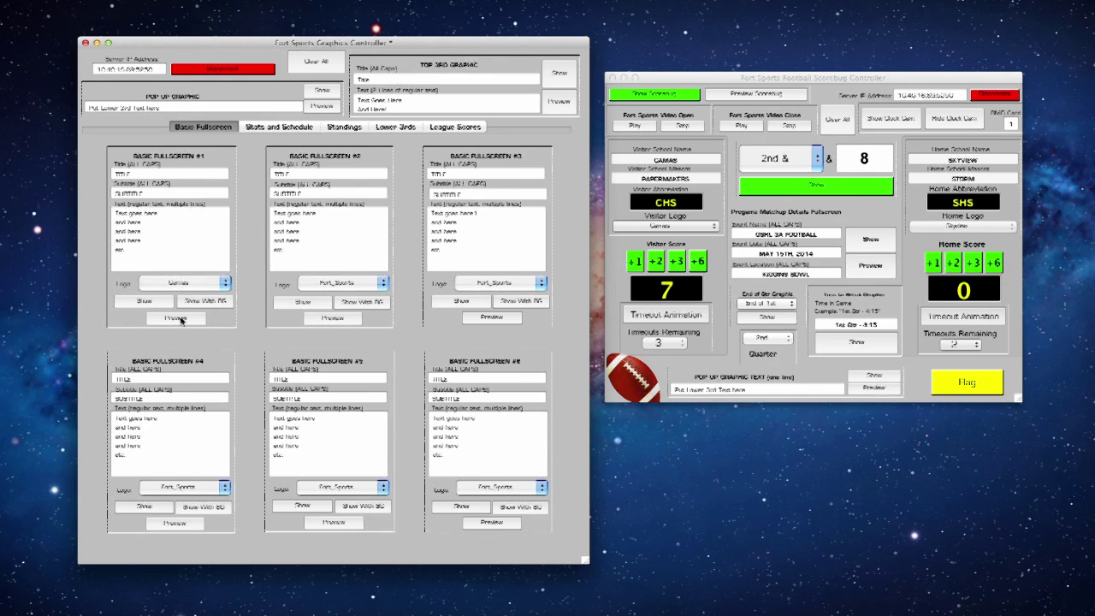
pyautogui.click(278, 127)
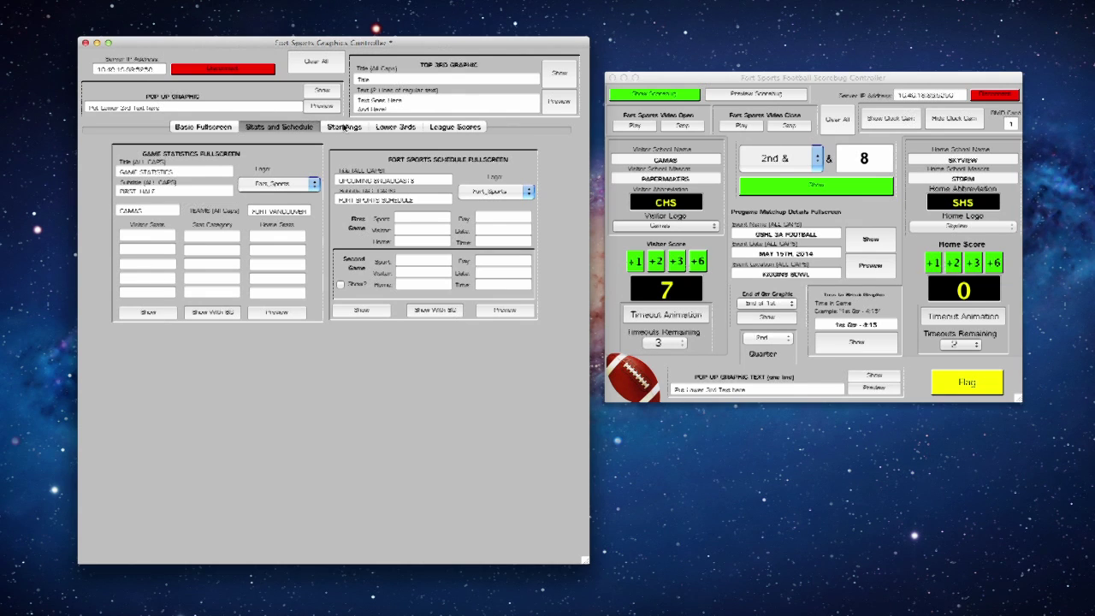
# Step: Switch to the Lower 3rds page listing the eight lower-third graphics
pyautogui.click(393, 128)
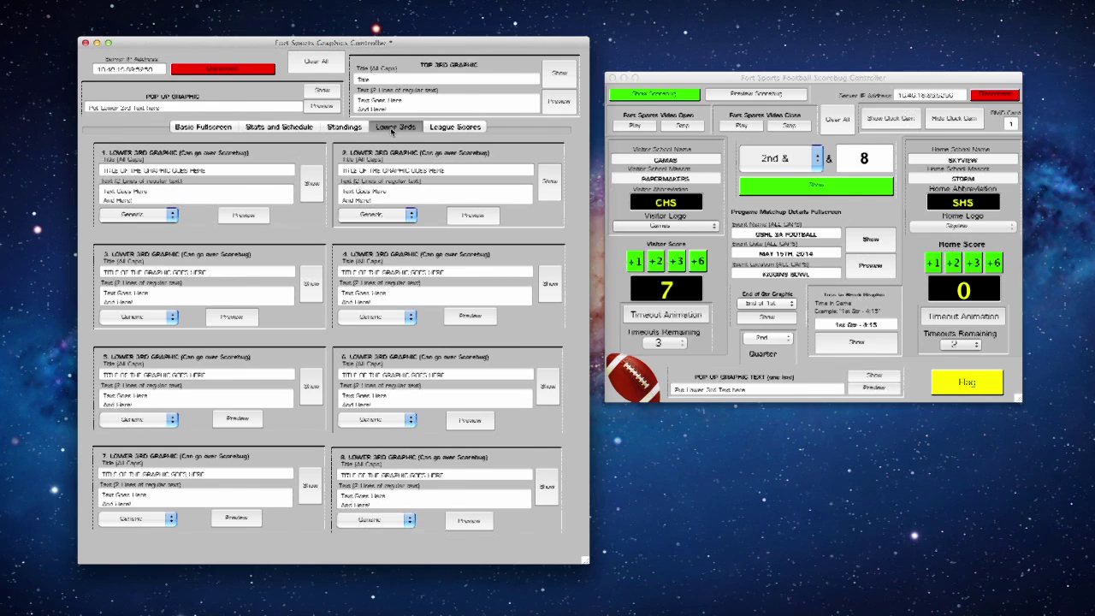
# Step: Bring the scorebug back on air from the scorebug controller window
pyautogui.click(643, 98)
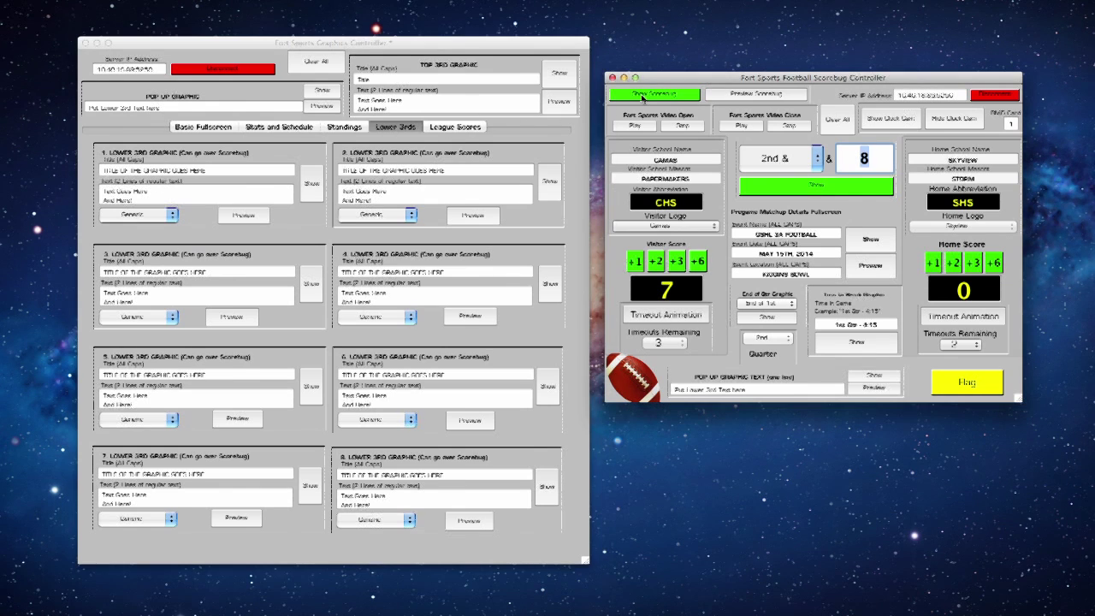
pyautogui.click(642, 98)
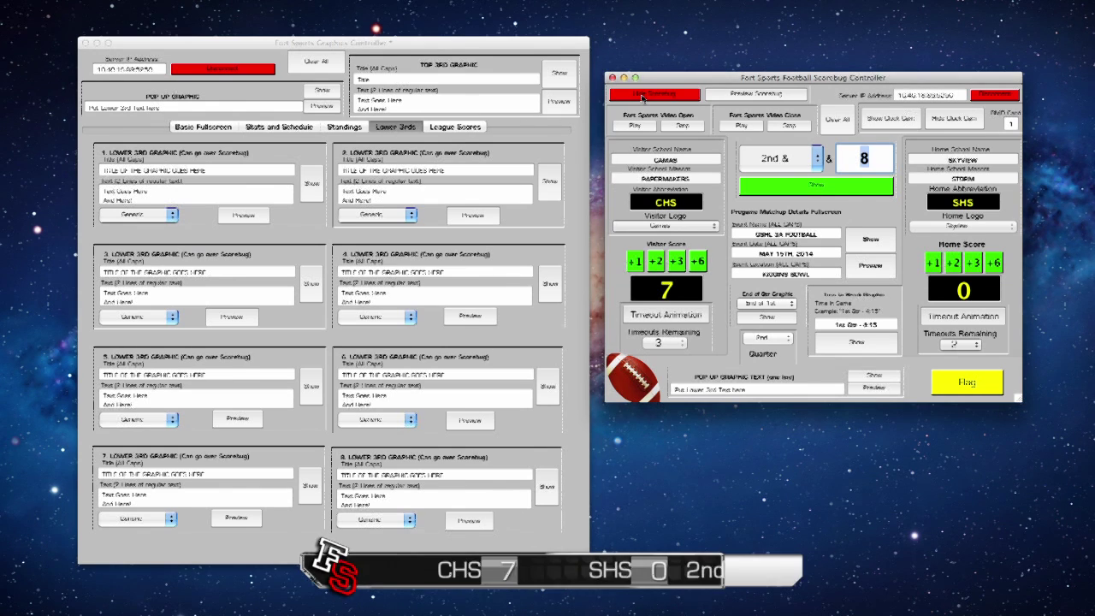
pyautogui.click(416, 56)
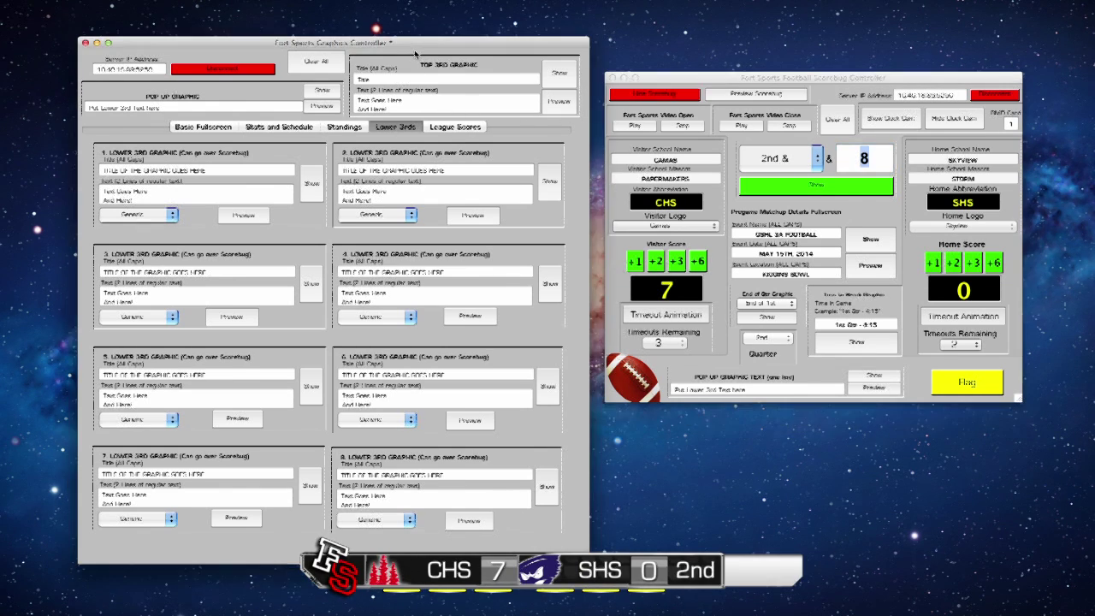
# Step: Air lower third 1 with the Camas logo, then take it off
pyautogui.click(174, 219)
pyautogui.click(132, 165)
pyautogui.click(311, 184)
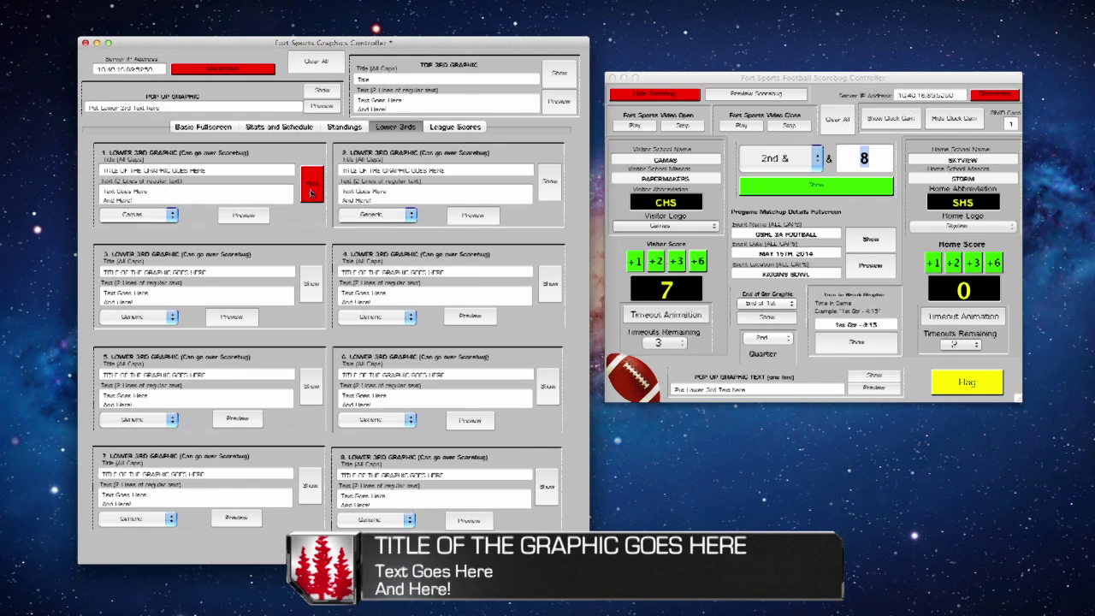
pyautogui.click(312, 192)
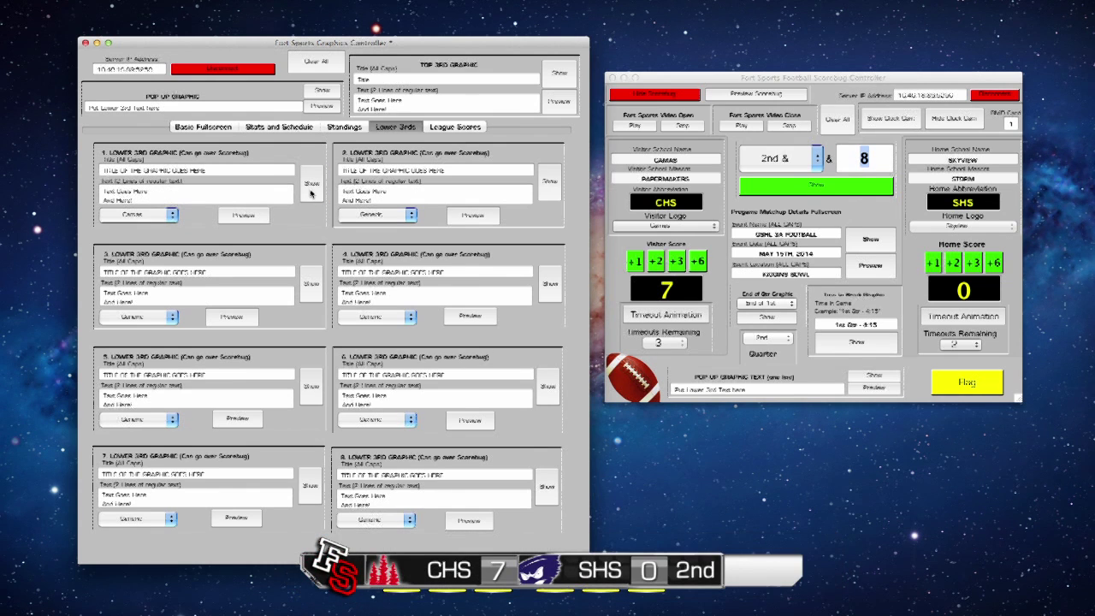
# Step: Air and clear lower third 1 with the Generic logo, then open League Scores
pyautogui.click(151, 219)
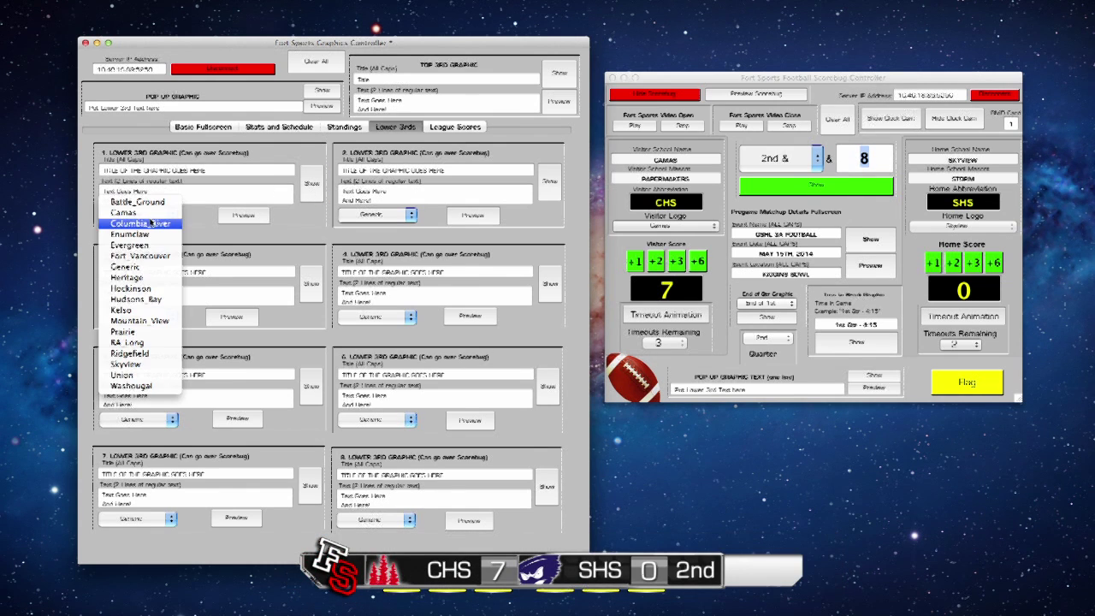
pyautogui.click(134, 272)
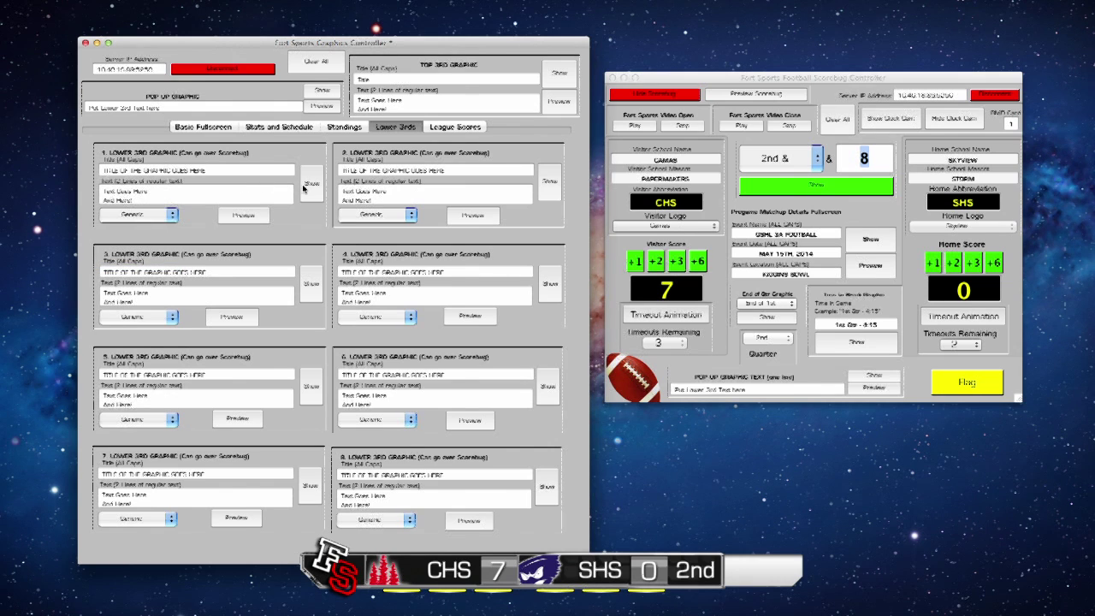
pyautogui.click(306, 188)
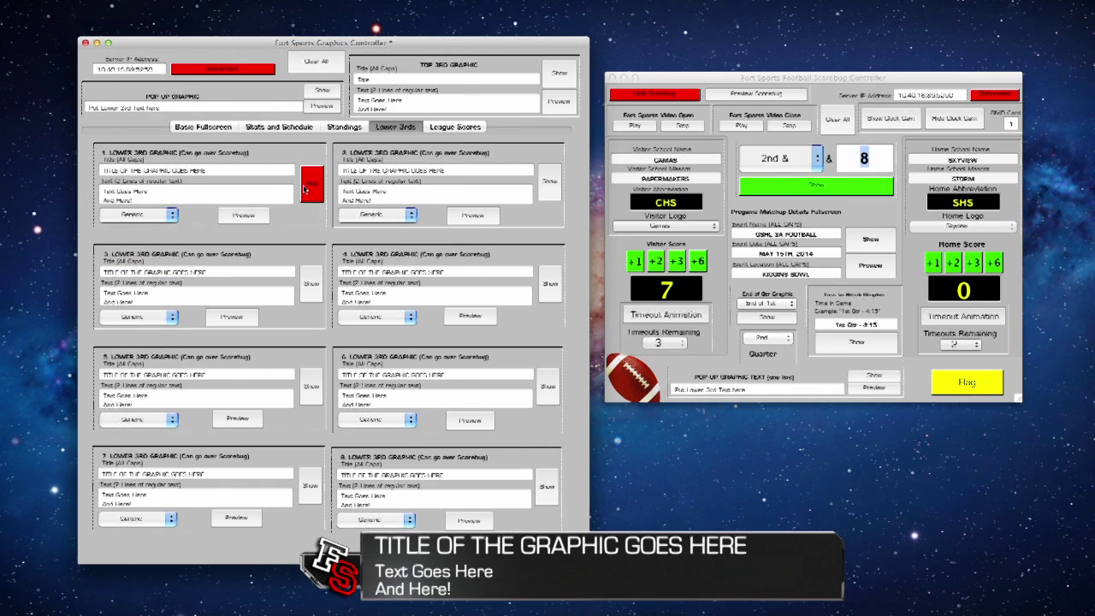
pyautogui.click(306, 189)
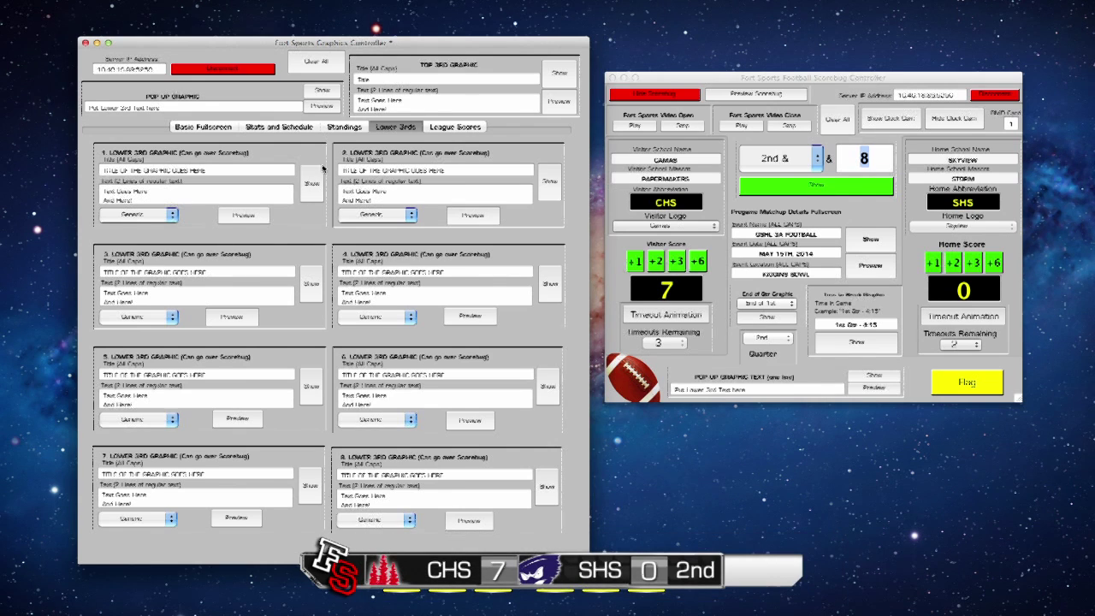
pyautogui.click(442, 127)
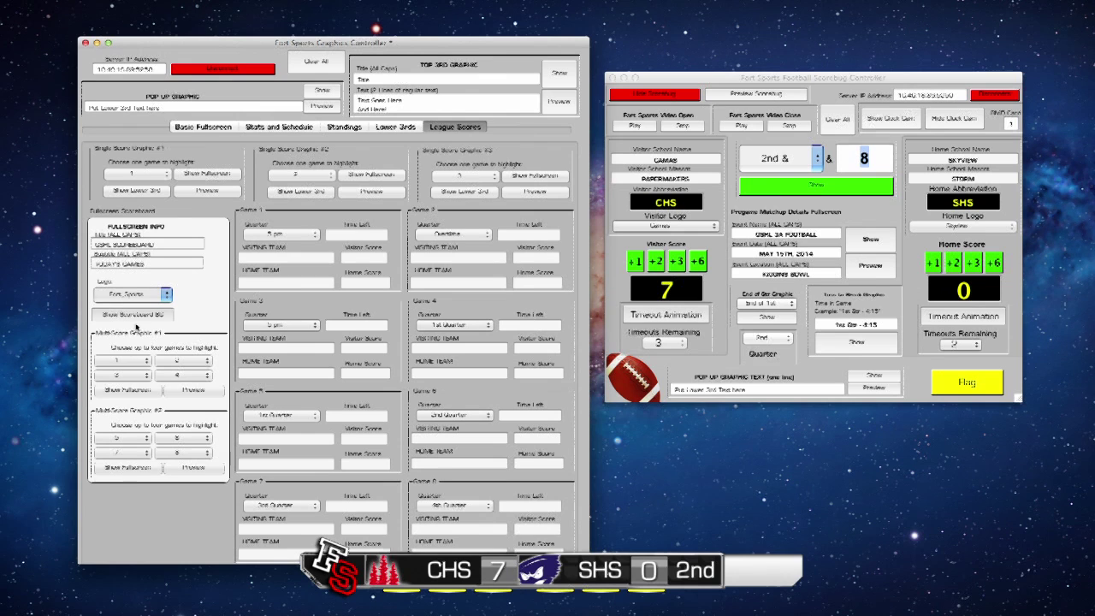
# Step: Flash the four-game scores fullscreen and scoreboard background, then air Game 1's '5 pm' lower third
pyautogui.click(128, 390)
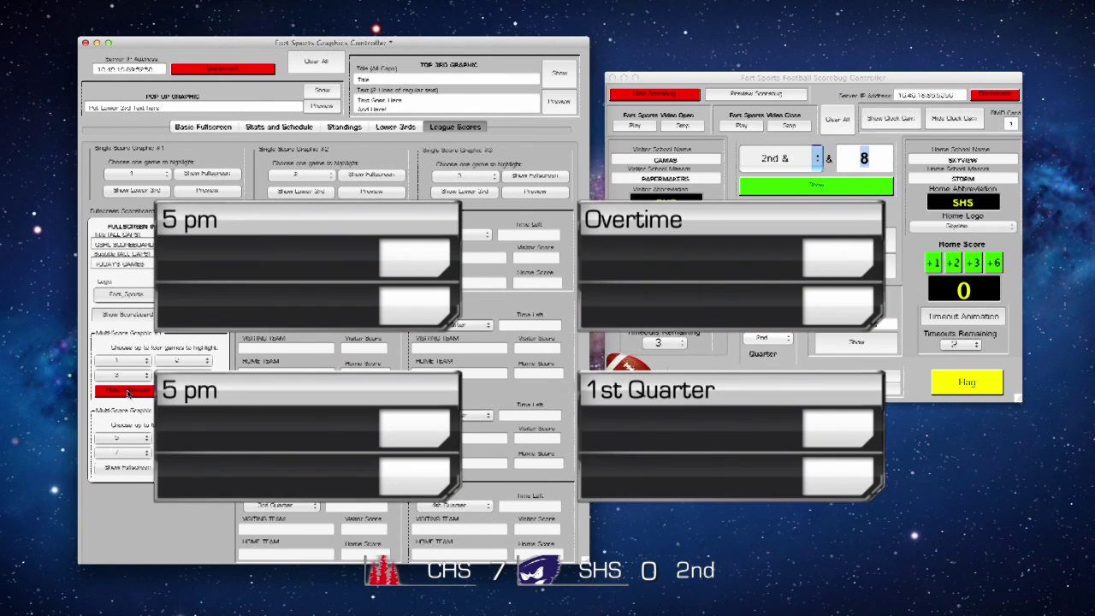
pyautogui.click(128, 392)
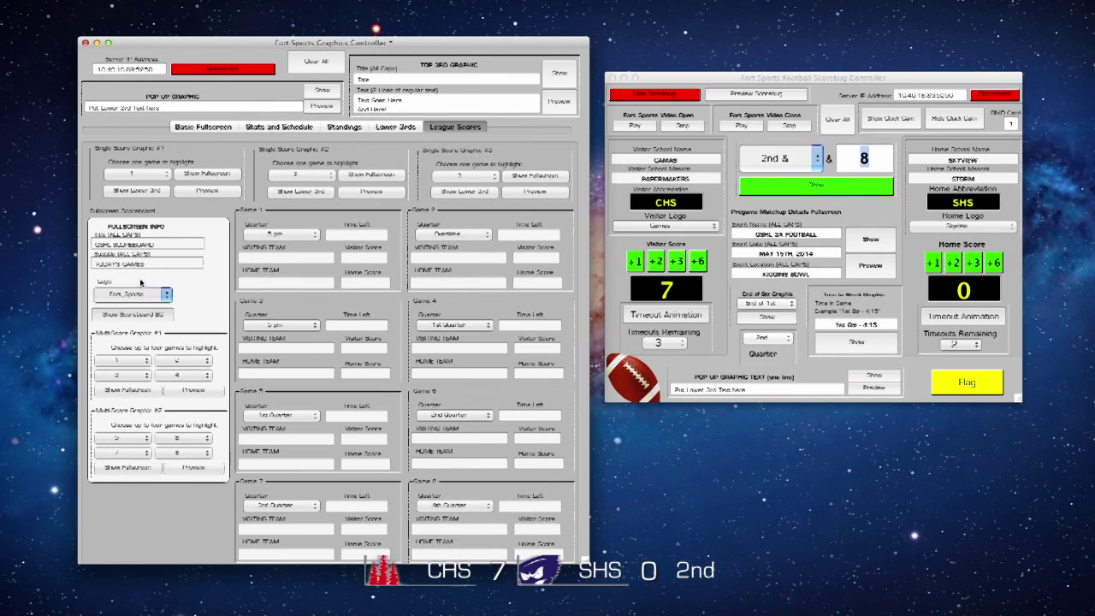
pyautogui.click(121, 315)
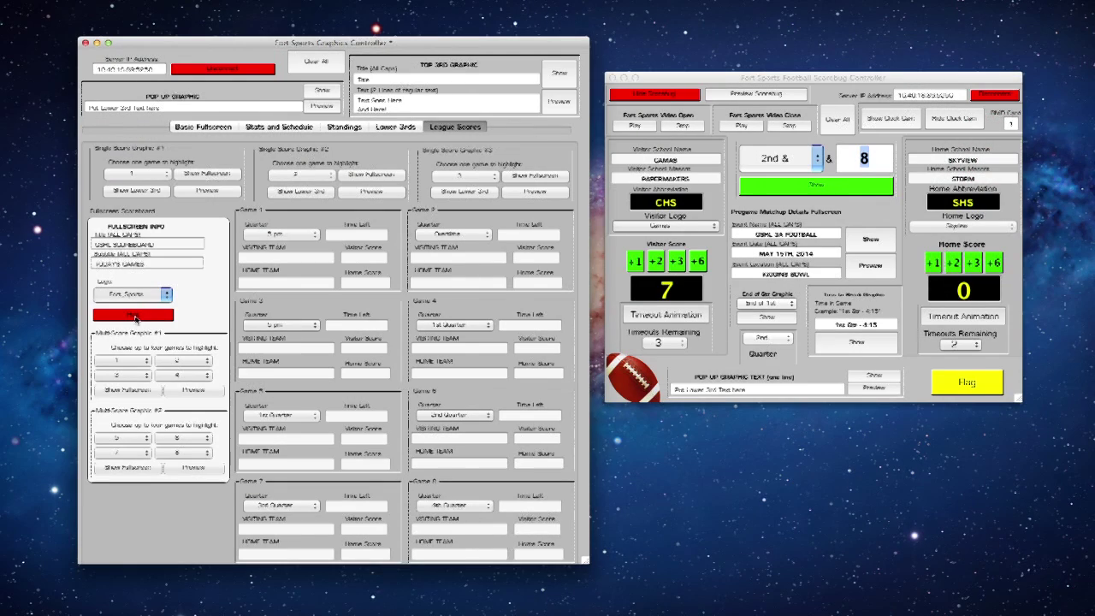
pyautogui.click(134, 316)
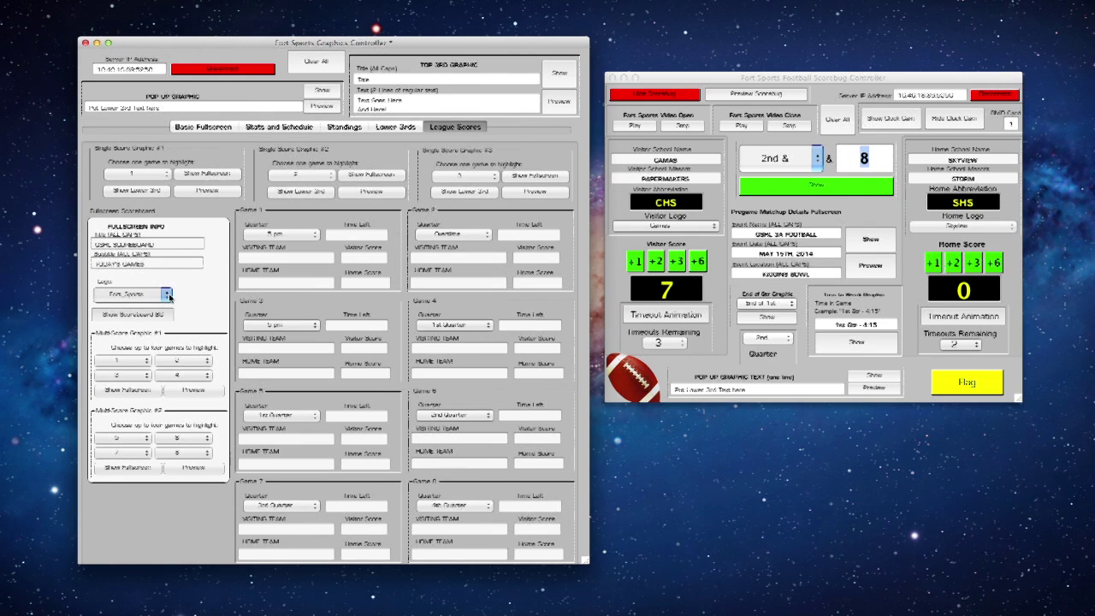
pyautogui.click(150, 192)
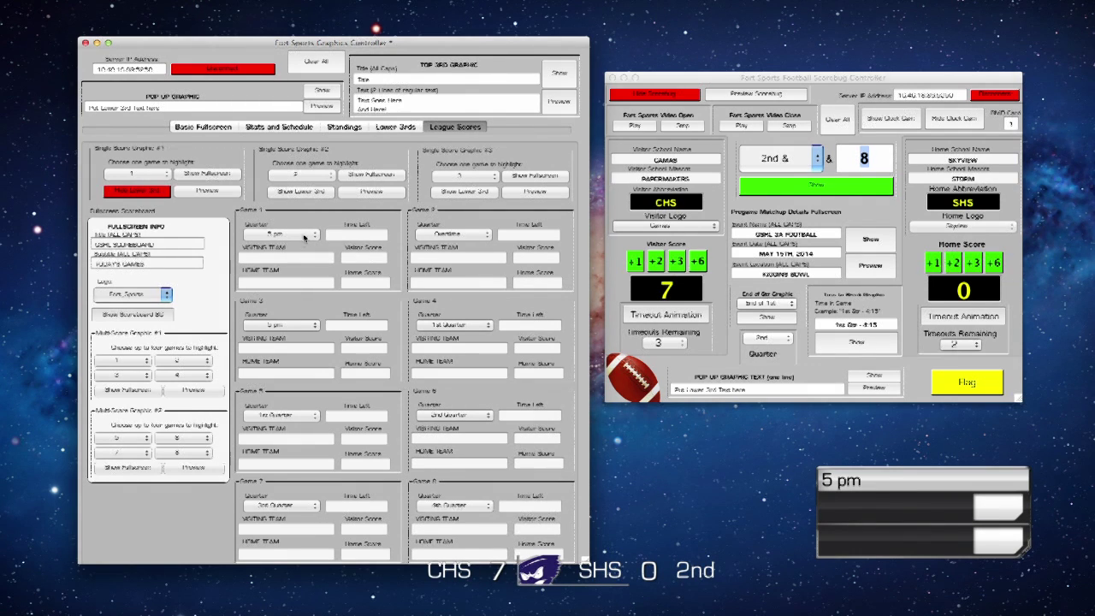
# Step: Clear the 5 pm lower third and set Game 1 to 1st Quarter with 2:00 left
pyautogui.click(157, 194)
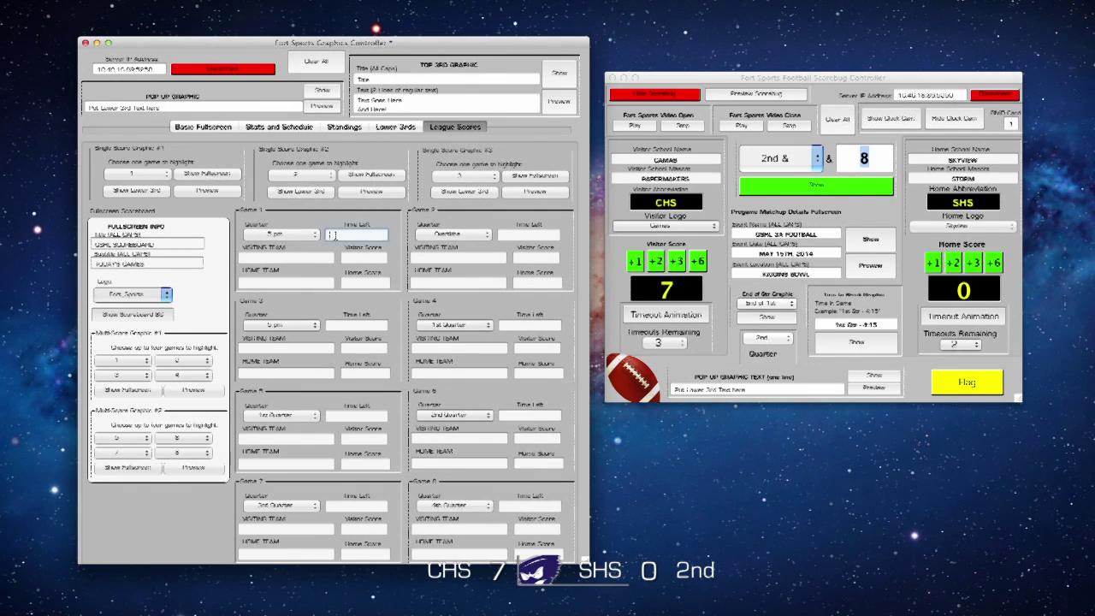
pyautogui.click(263, 234)
pyautogui.click(272, 169)
pyautogui.write('4:00')
pyautogui.click(285, 258)
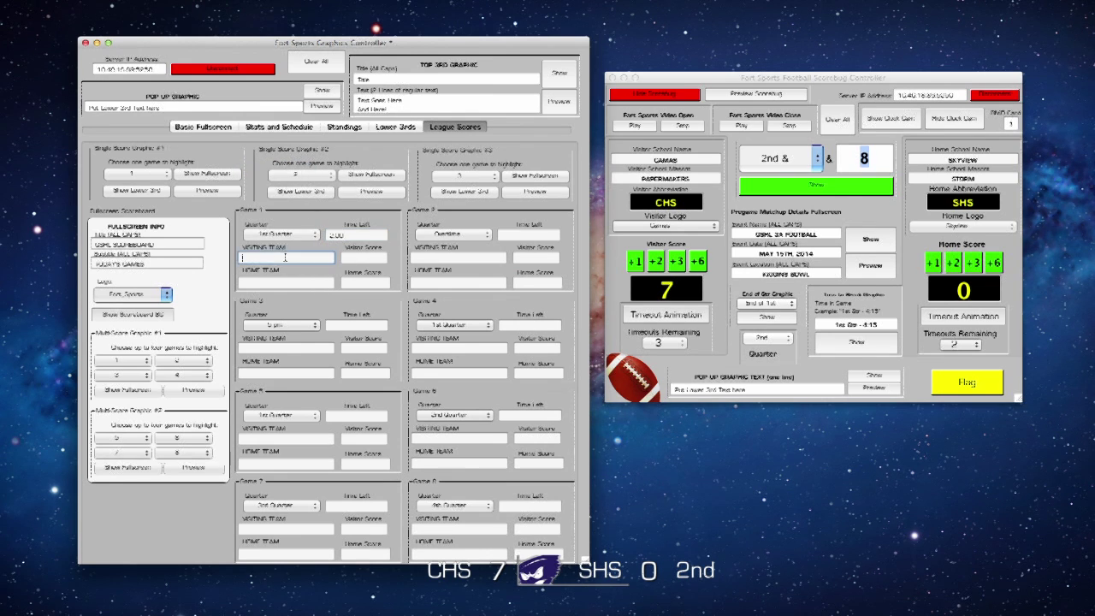
# Step: Enter Game 1 as TEAM A 21 vs TEAM B 20, then briefly air its score lower third
pyautogui.write('TEAM A')
pyautogui.click(278, 282)
pyautogui.write('TEAM')
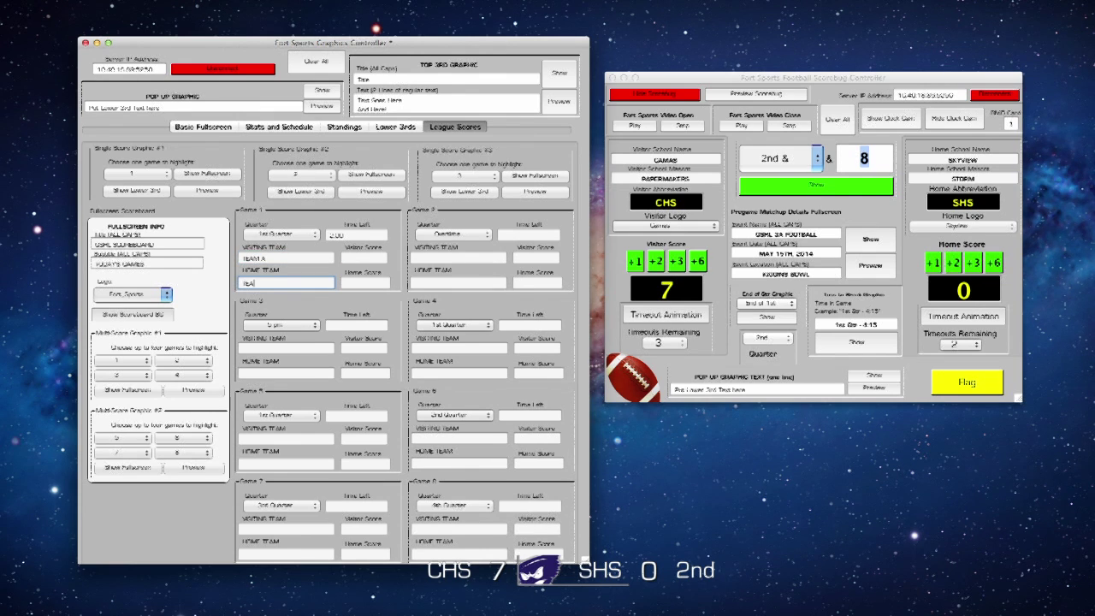
pyautogui.write(' B')
pyautogui.click(358, 258)
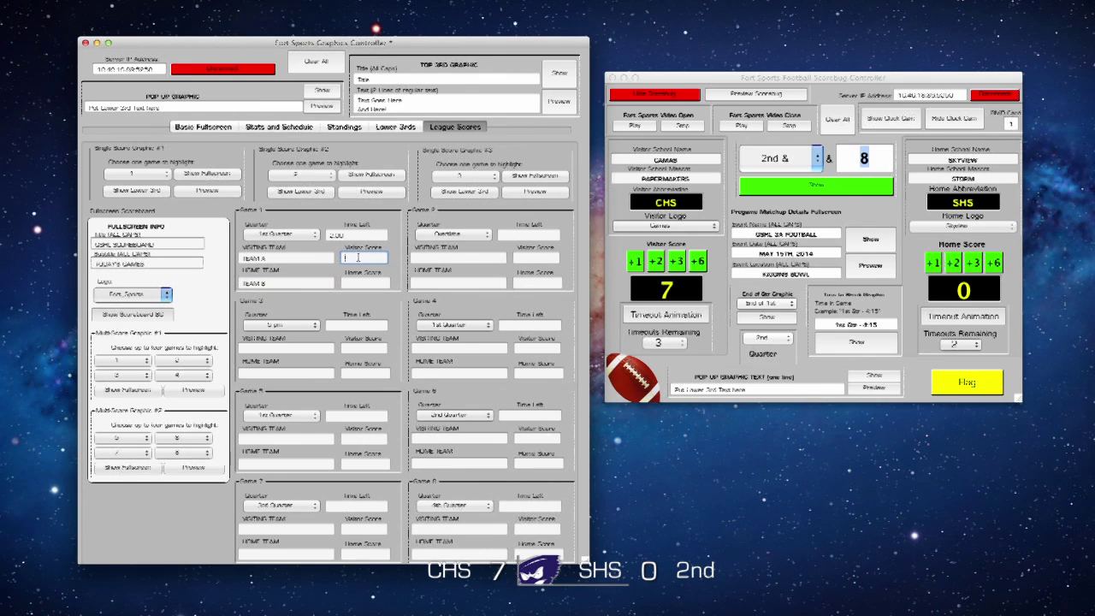
pyautogui.write('21')
pyautogui.click(366, 283)
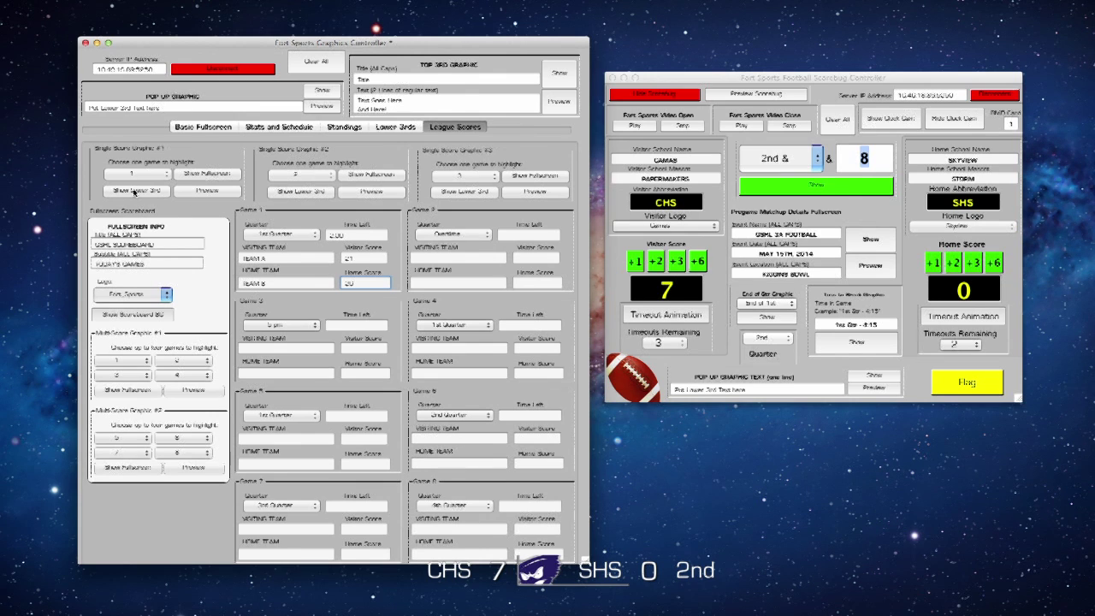
pyautogui.click(134, 191)
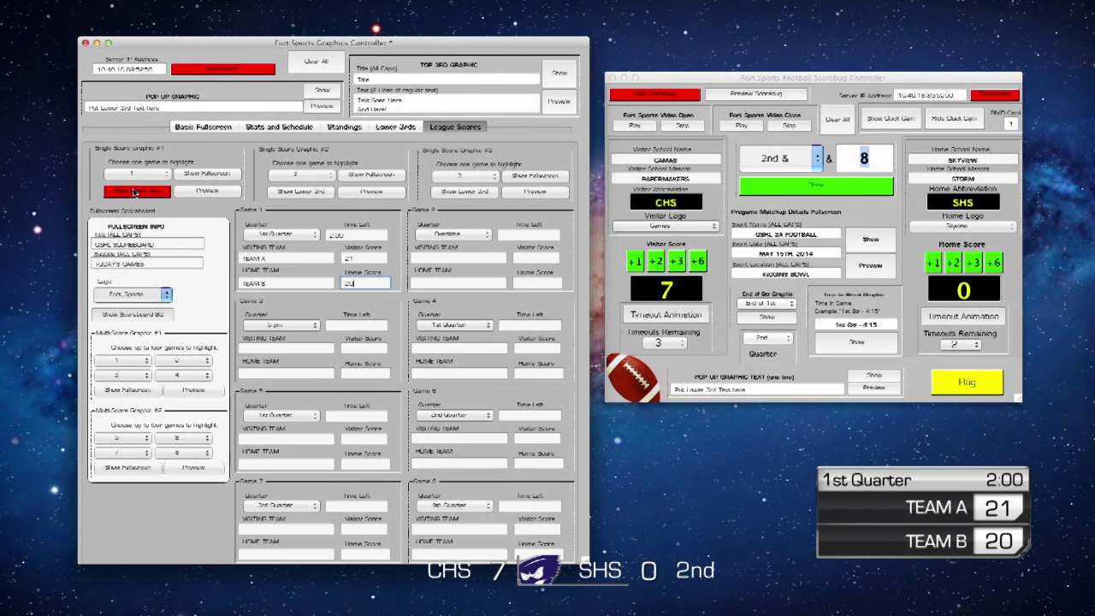
pyautogui.click(134, 190)
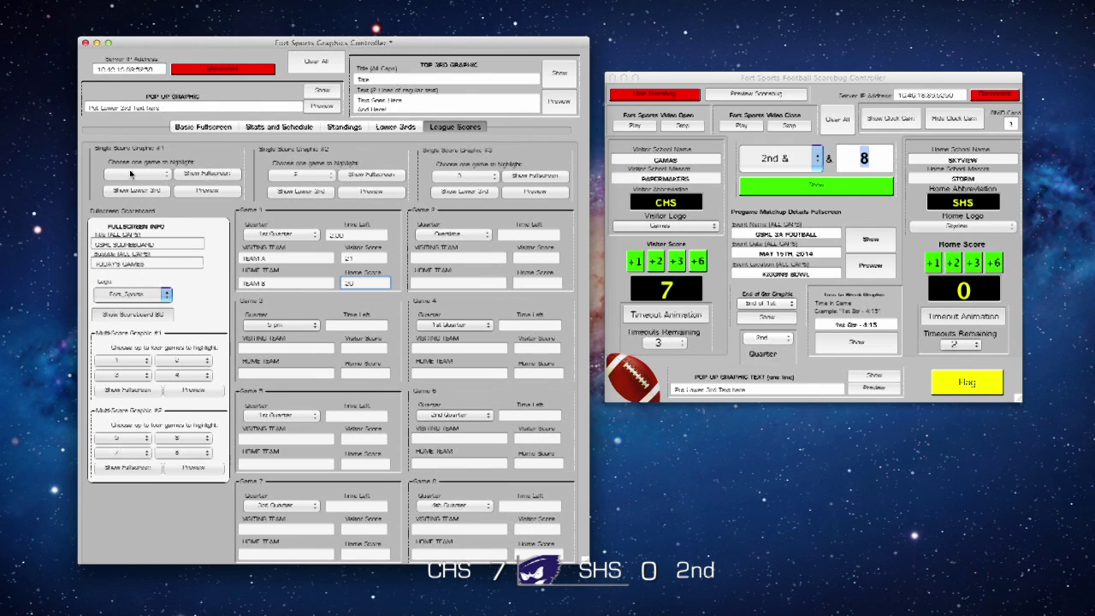
pyautogui.click(135, 175)
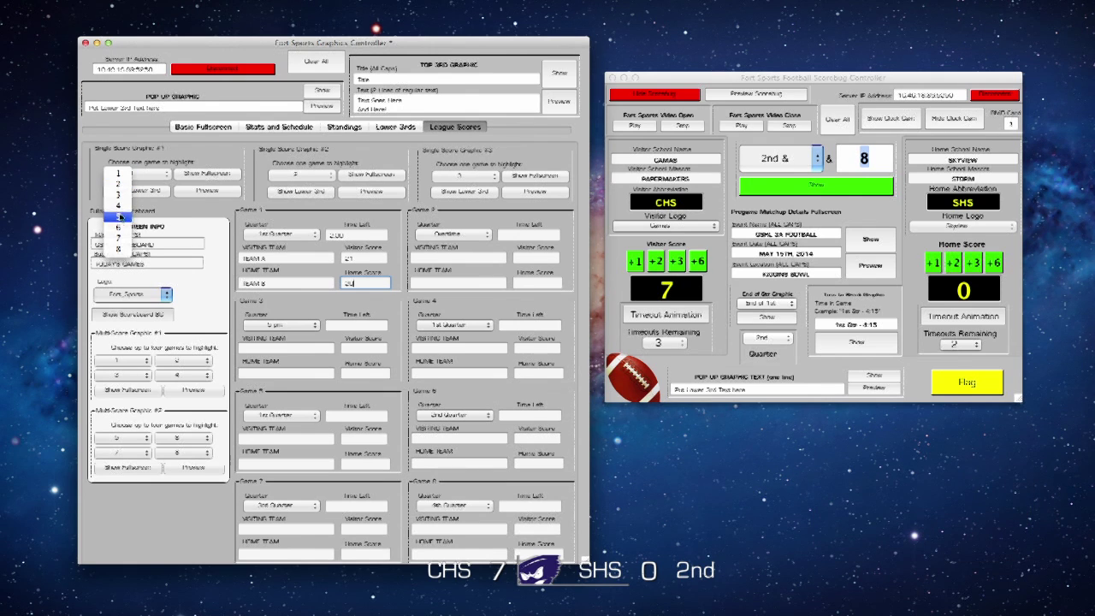
pyautogui.click(120, 184)
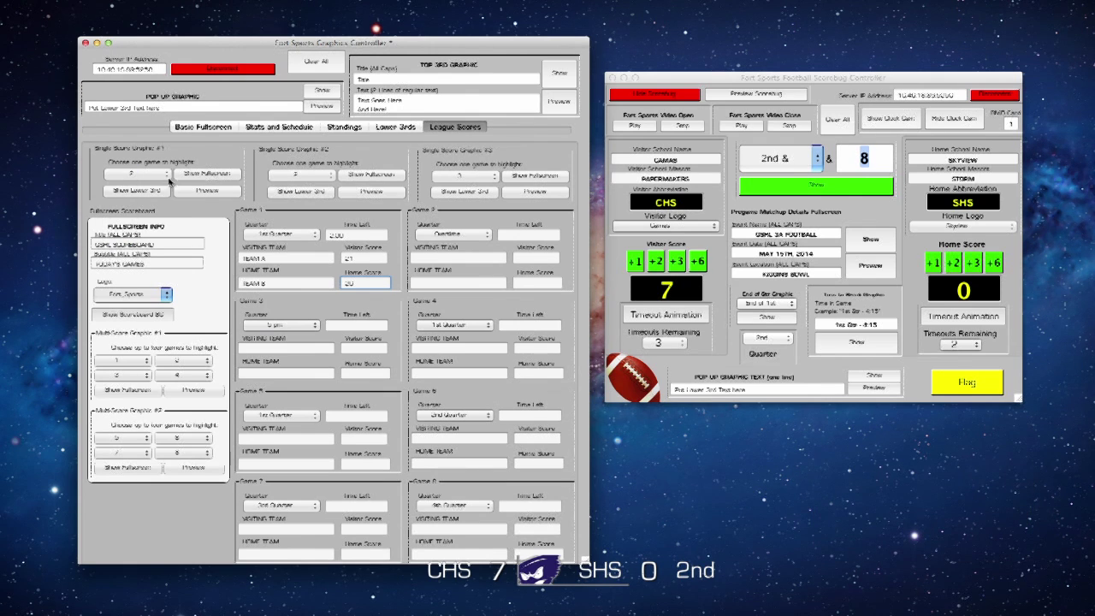
pyautogui.click(141, 193)
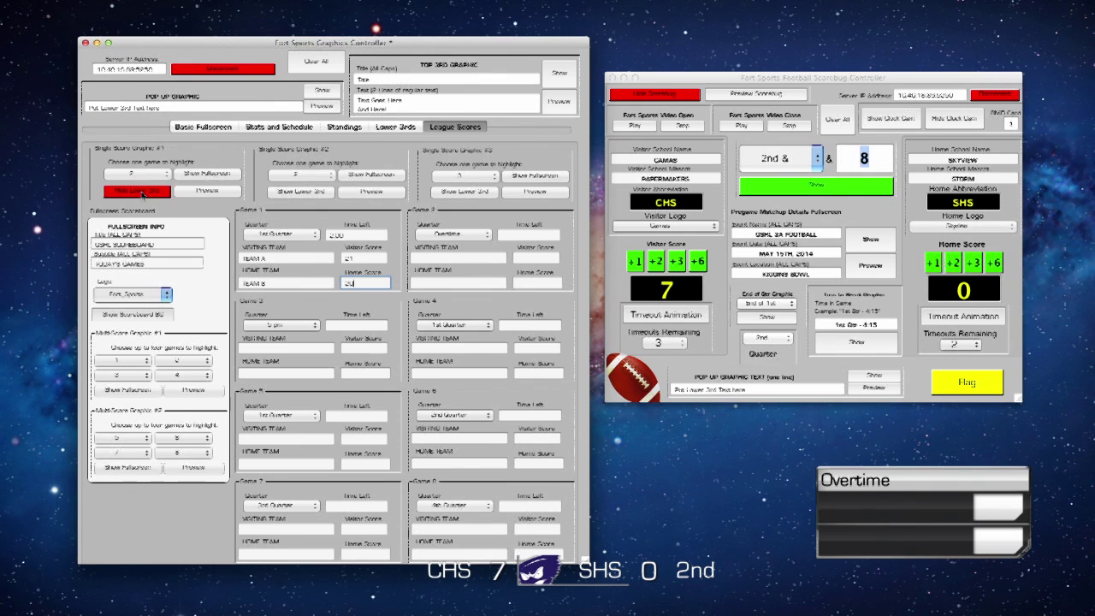
pyautogui.click(141, 193)
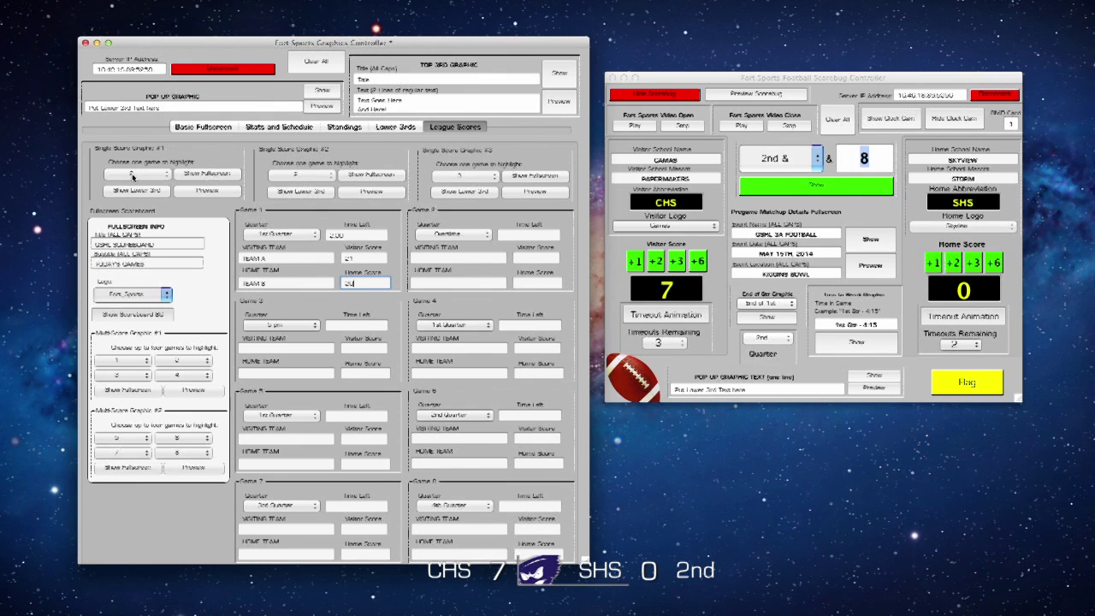
pyautogui.click(132, 177)
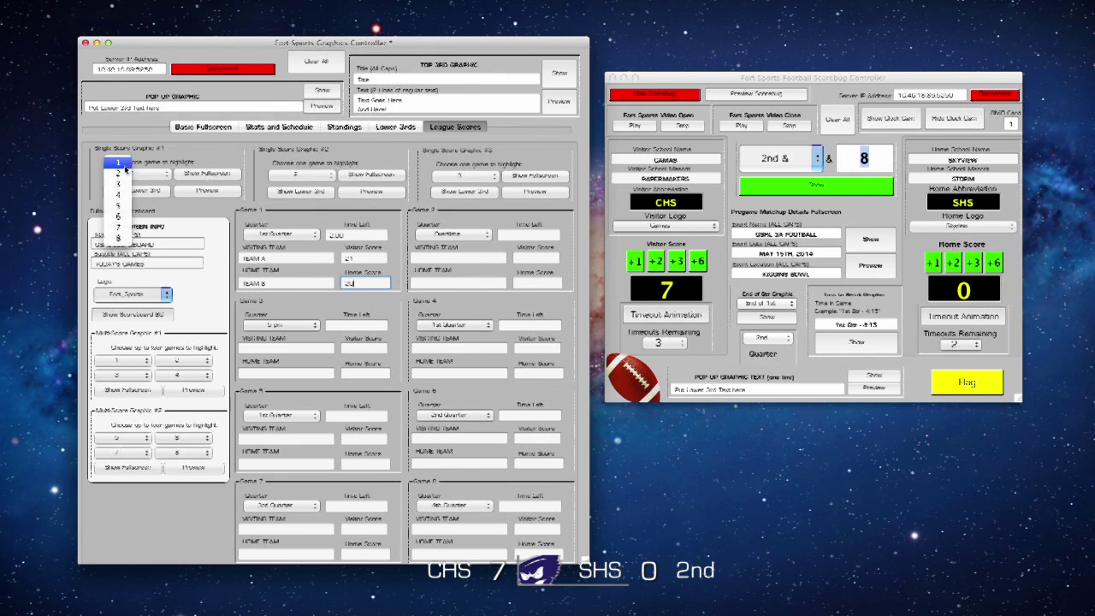
pyautogui.click(129, 160)
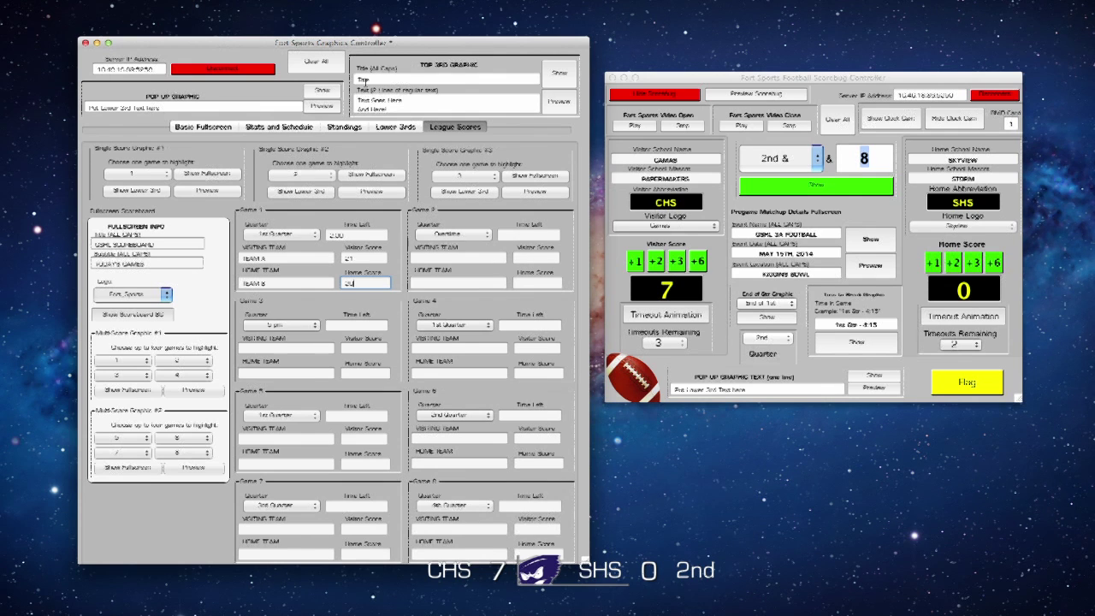
pyautogui.click(561, 77)
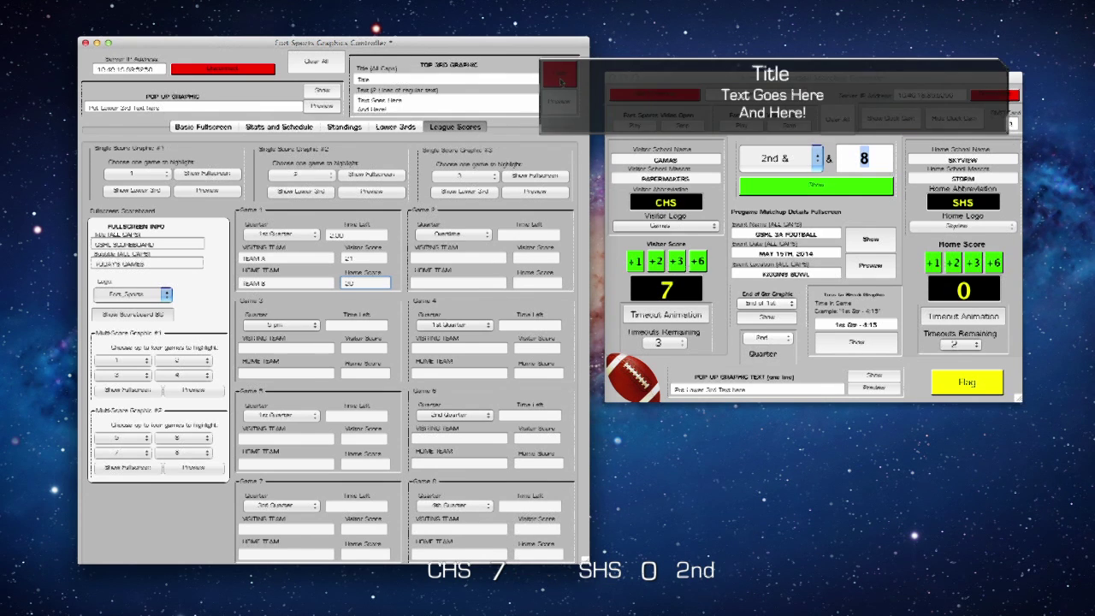
pyautogui.click(561, 78)
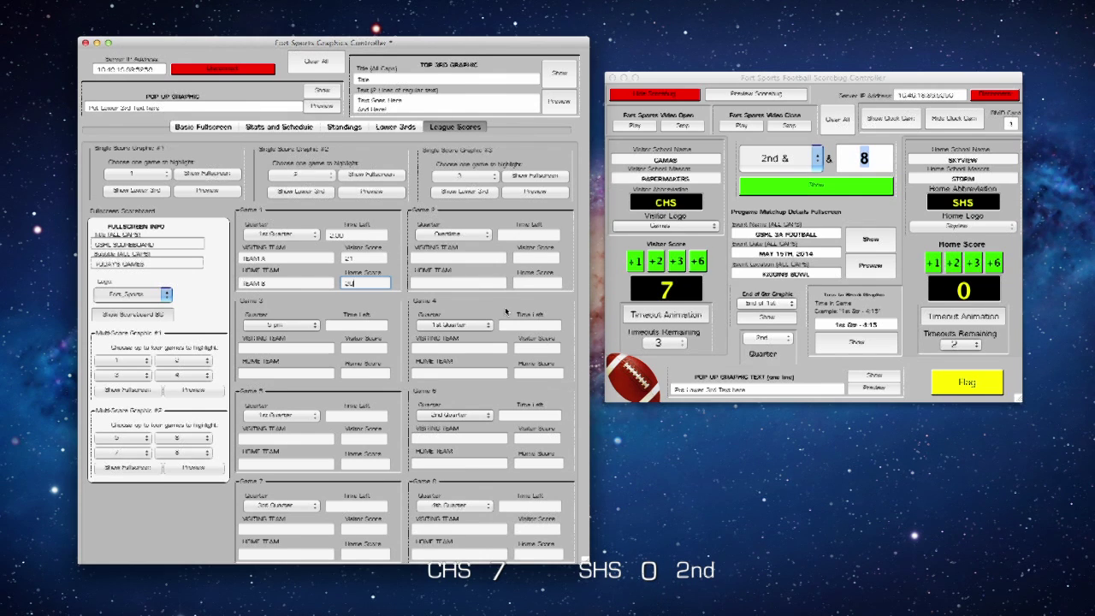
pyautogui.click(322, 66)
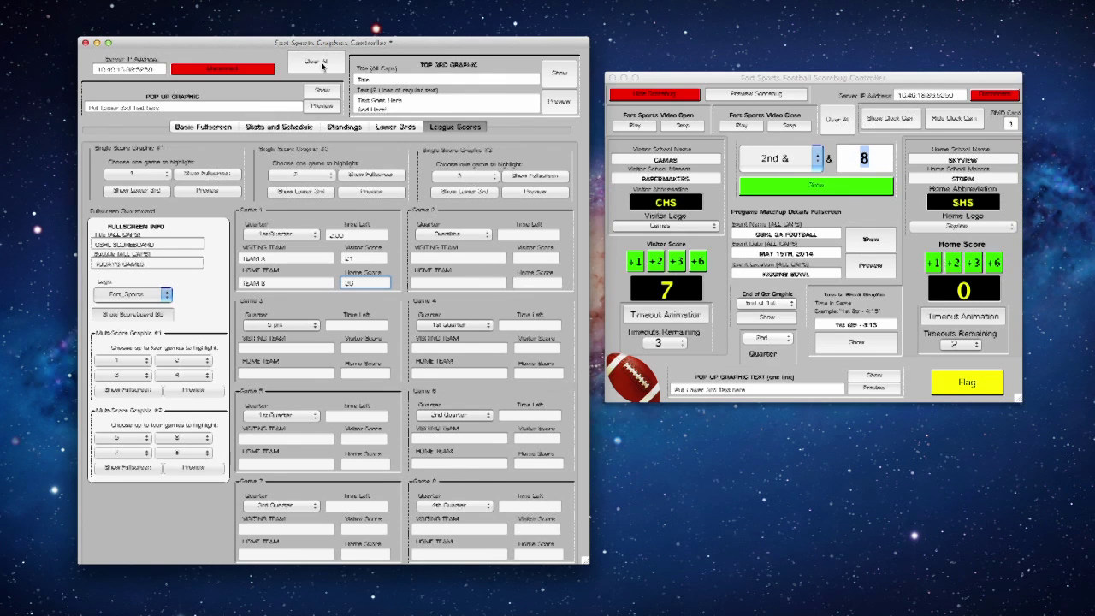